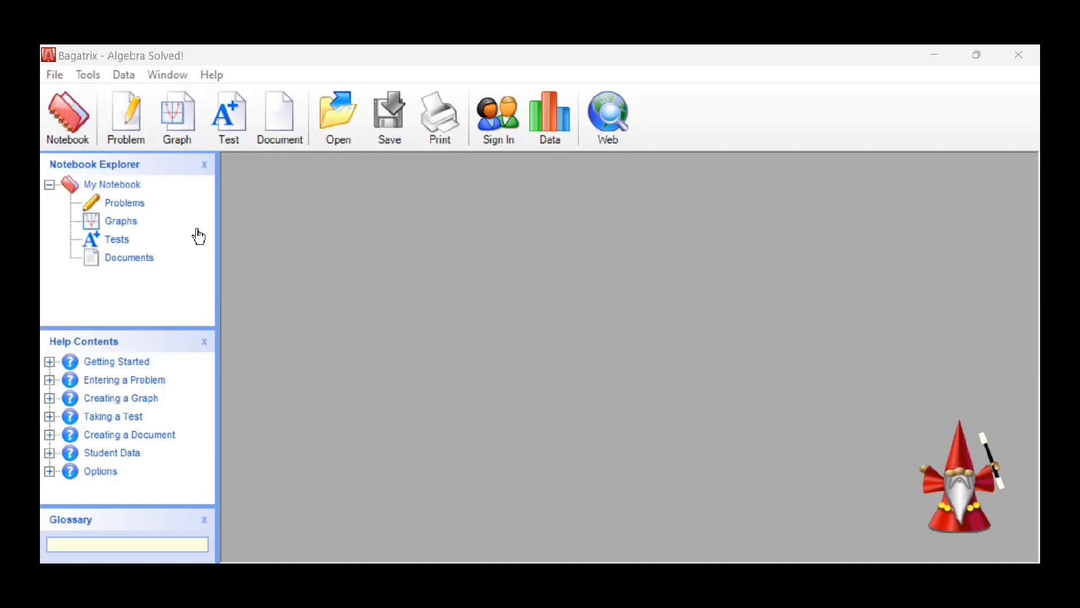
Step: Dismiss the new notebook dialog and add a blank problem page and a graph page to My Notebook
{"action": "left_click", "coordinate": [90, 146]}
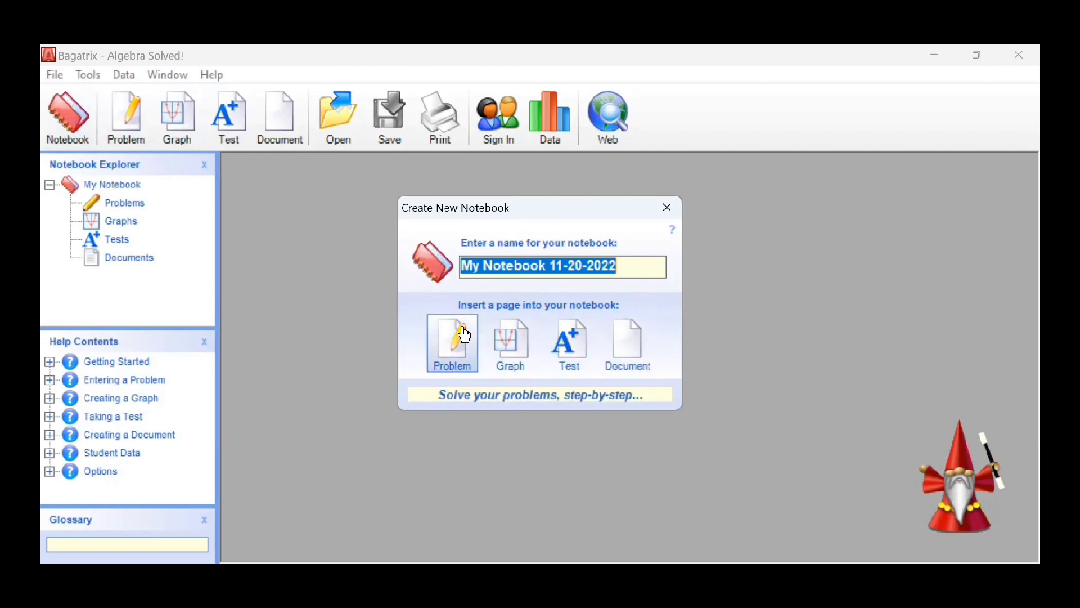
{"action": "left_click", "coordinate": [676, 206]}
{"action": "left_click", "coordinate": [126, 132]}
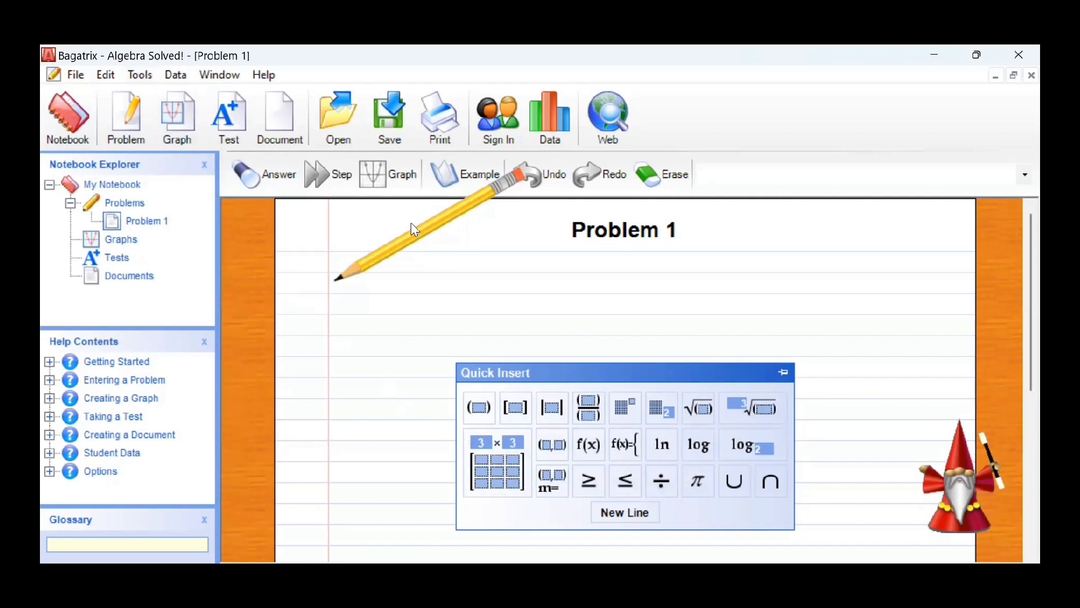
{"action": "left_click", "coordinate": [176, 125]}
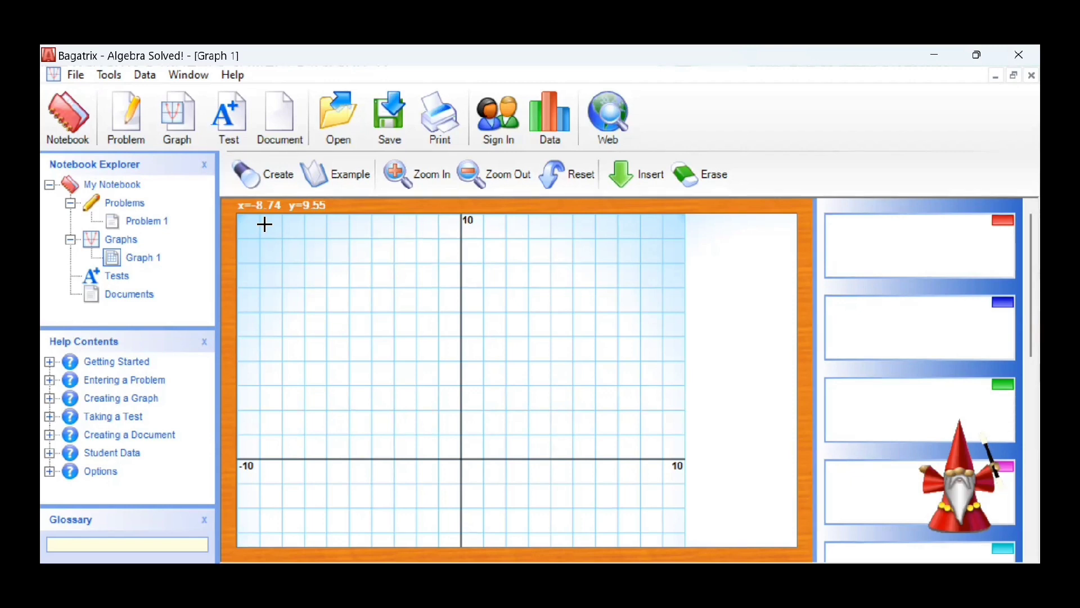
Step: Add a test page without choosing a subject and a blank document page, leaving the notebook file browser without opening anything
{"action": "left_click", "coordinate": [218, 145]}
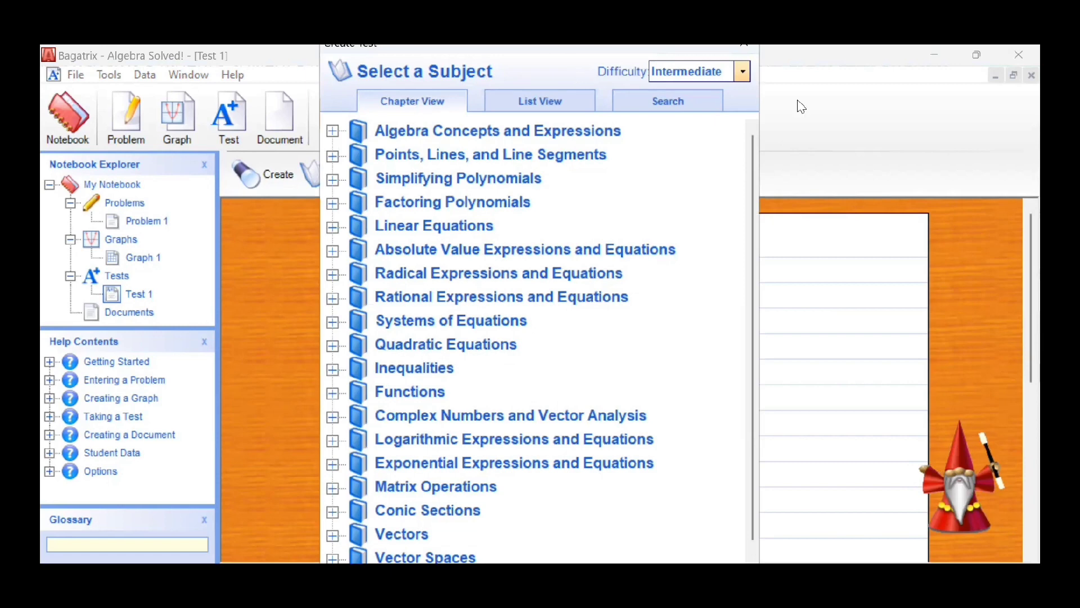
{"action": "key", "text": "Escape"}
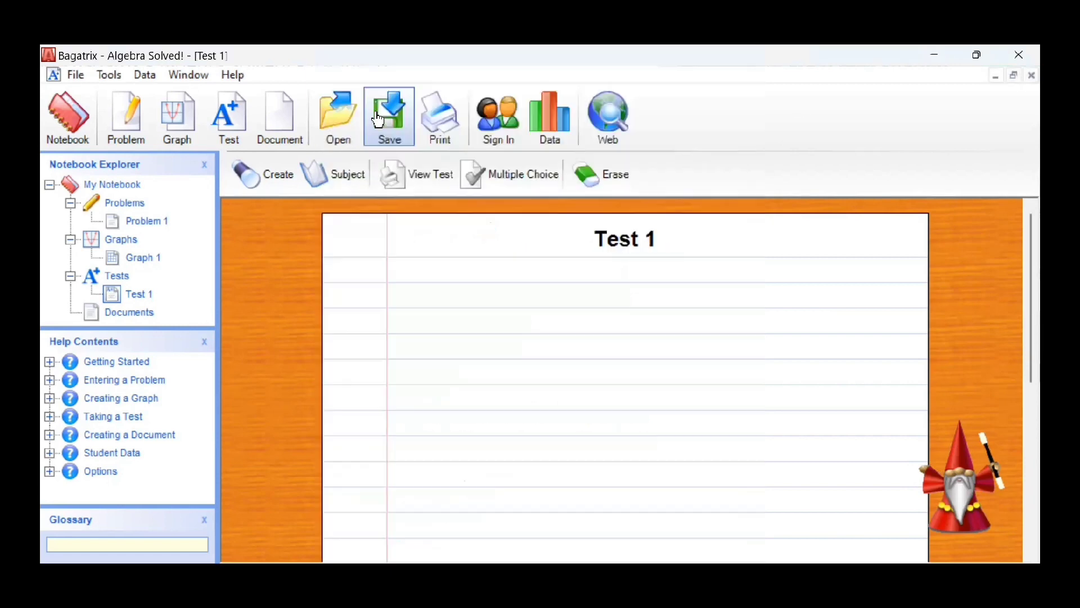
{"action": "left_click", "coordinate": [285, 115]}
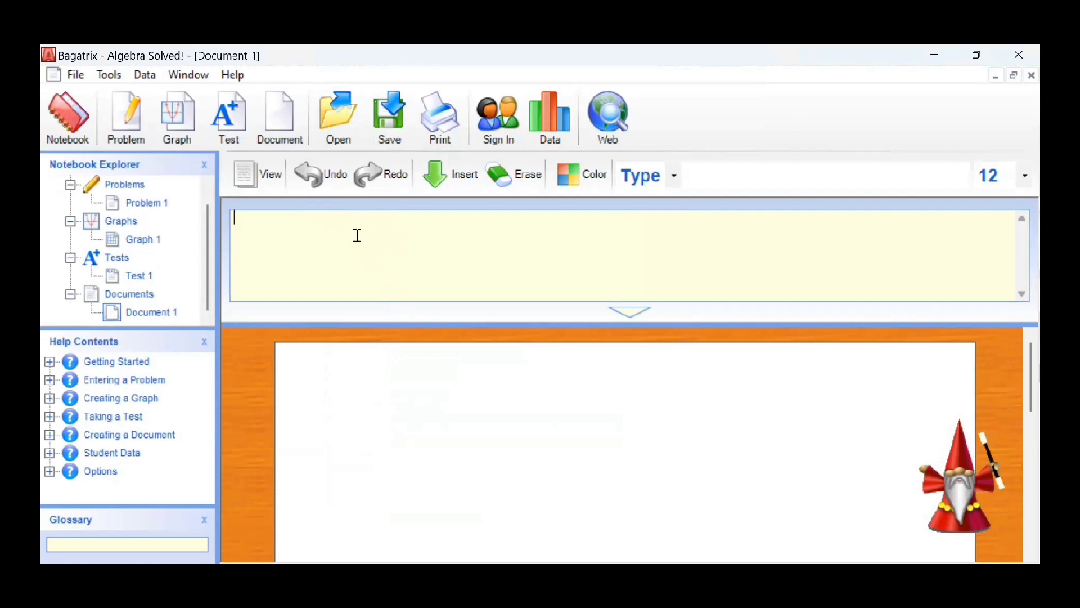
{"action": "left_click", "coordinate": [337, 122]}
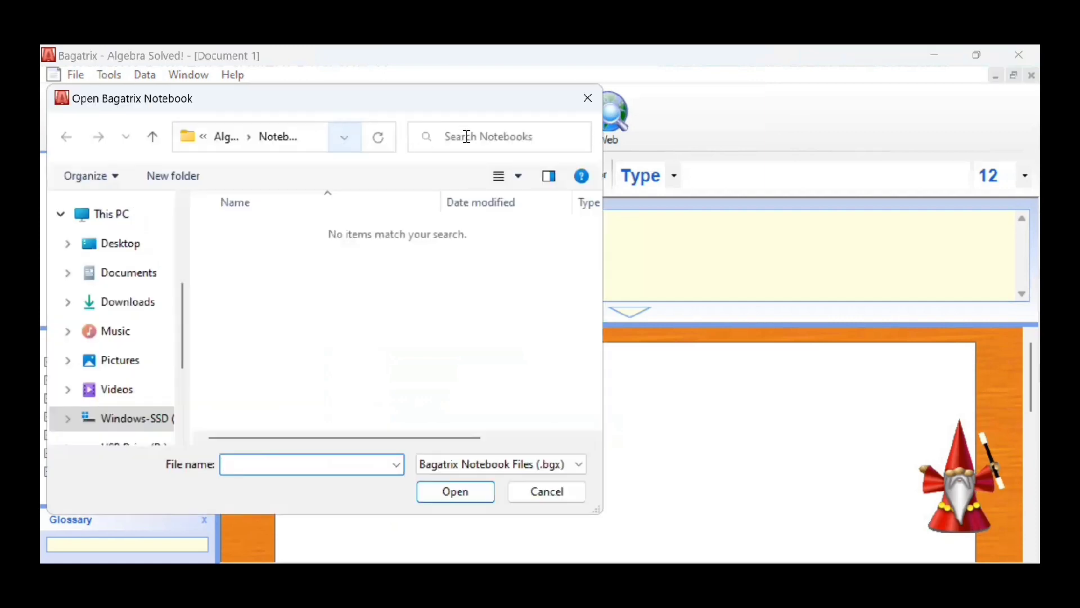
{"action": "left_click", "coordinate": [525, 493]}
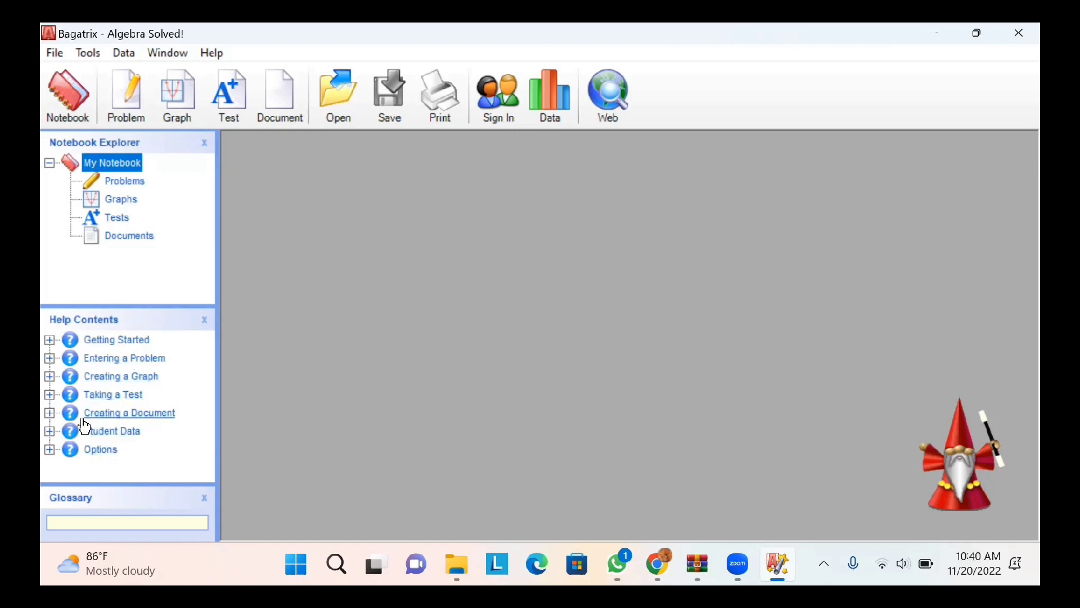
Step: Look up "addtion" in the glossary and close the definition
{"action": "left_click", "coordinate": [63, 524]}
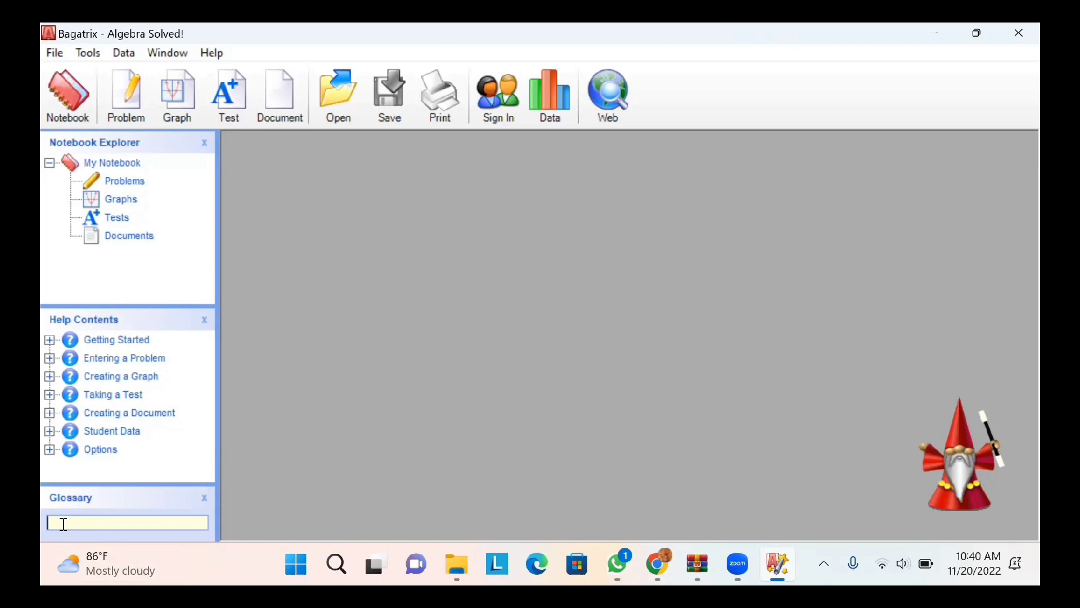
{"action": "type", "text": "addtion"}
{"action": "key", "text": "Return"}
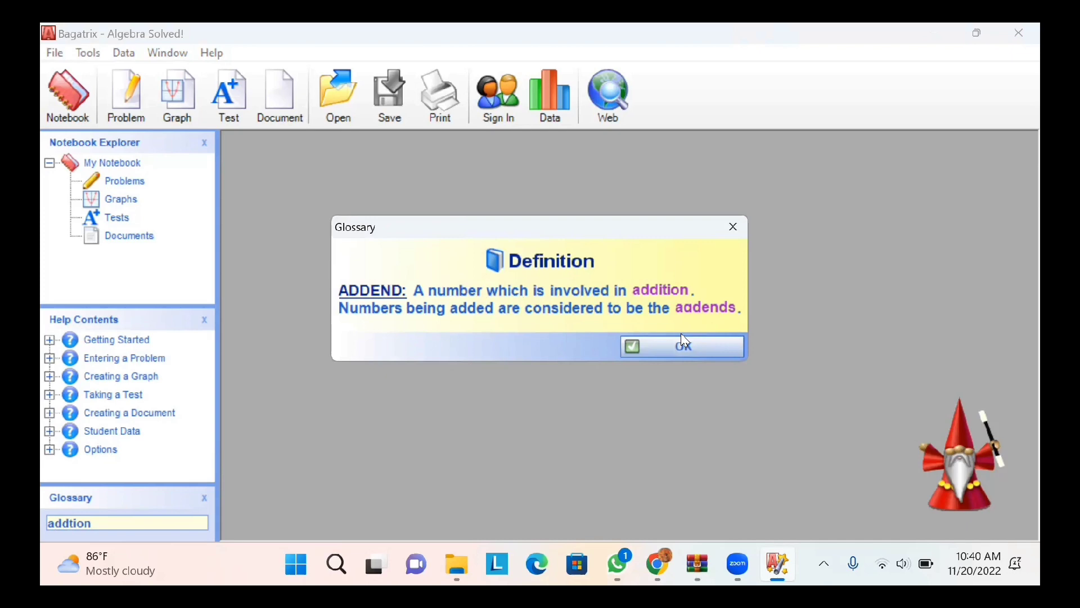
{"action": "left_click", "coordinate": [671, 353]}
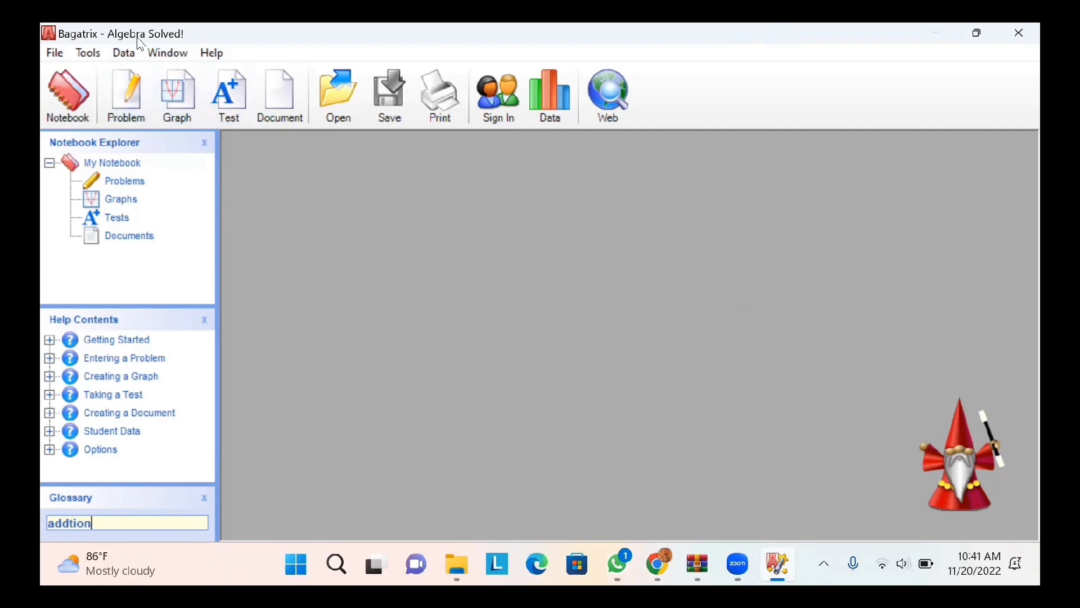
Step: Create a problem page and enter the expression 4(2x-5y)-5(x+3y)
{"action": "left_click", "coordinate": [145, 106]}
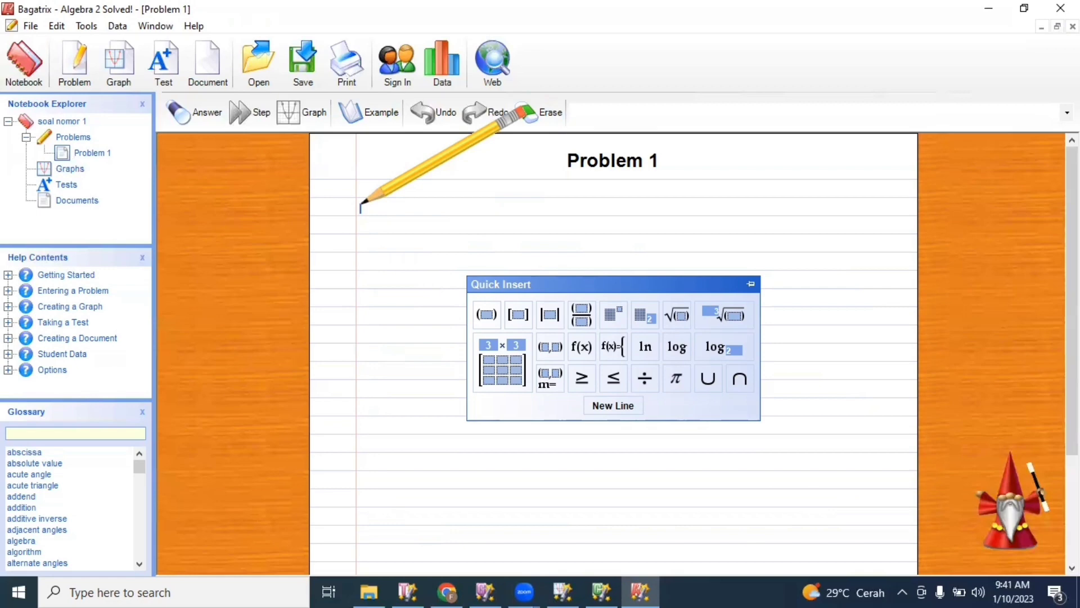
{"action": "type", "text": "4"}
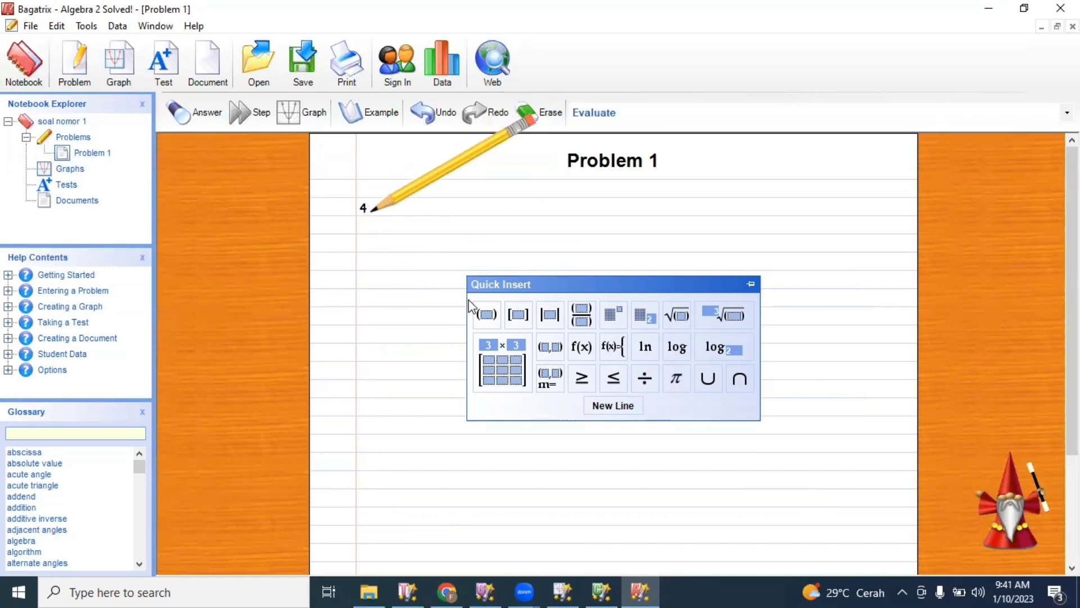
{"action": "left_click", "coordinate": [487, 315]}
{"action": "type", "text": "2"}
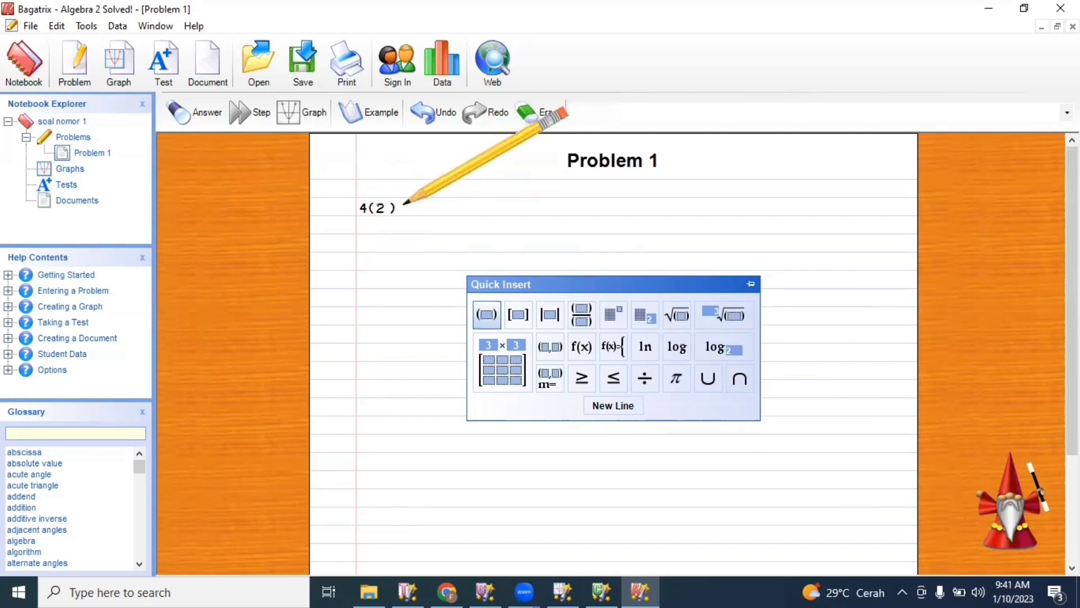
{"action": "type", "text": "x-5y)"}
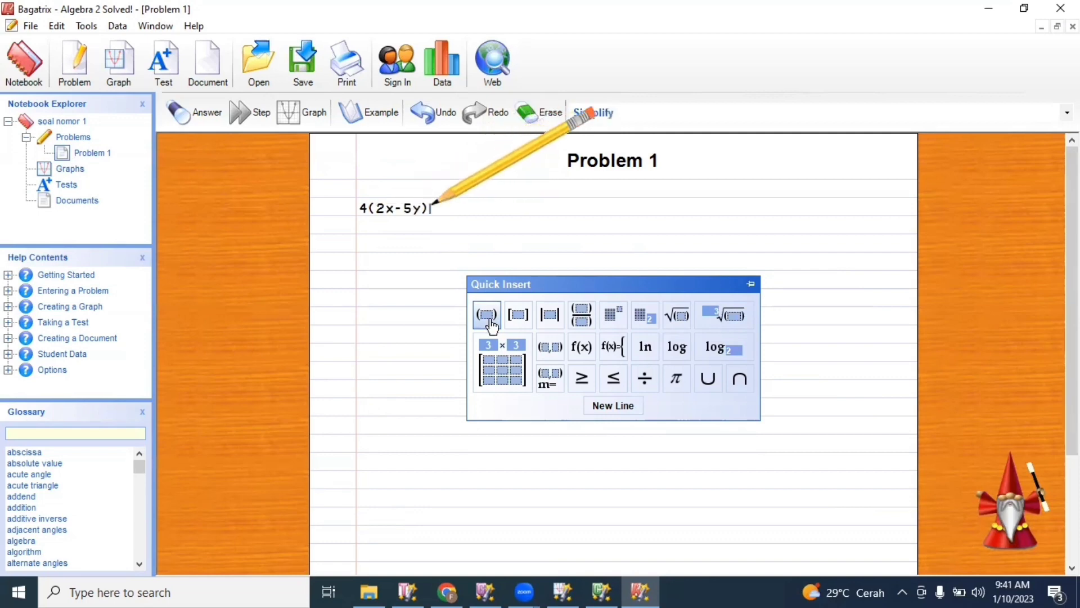
{"action": "type", "text": "-5"}
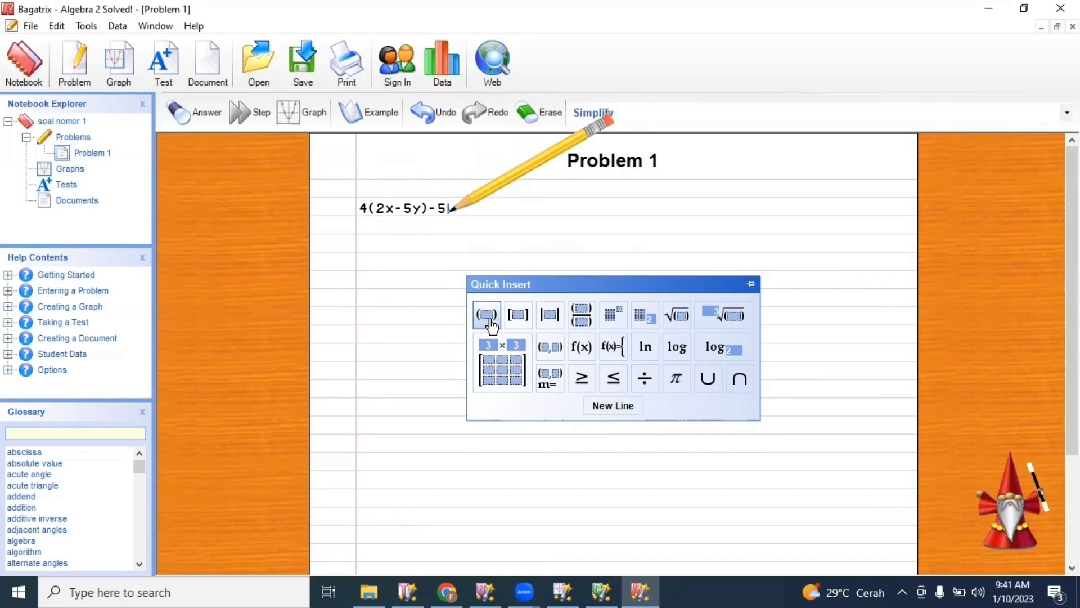
{"action": "left_click", "coordinate": [488, 315]}
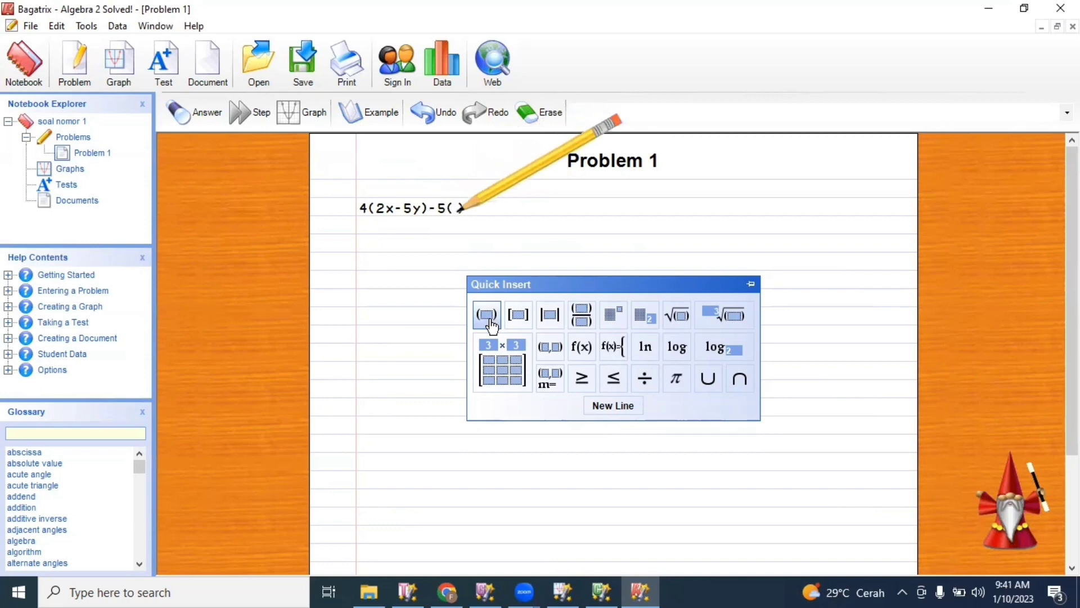
{"action": "type", "text": "x+3"}
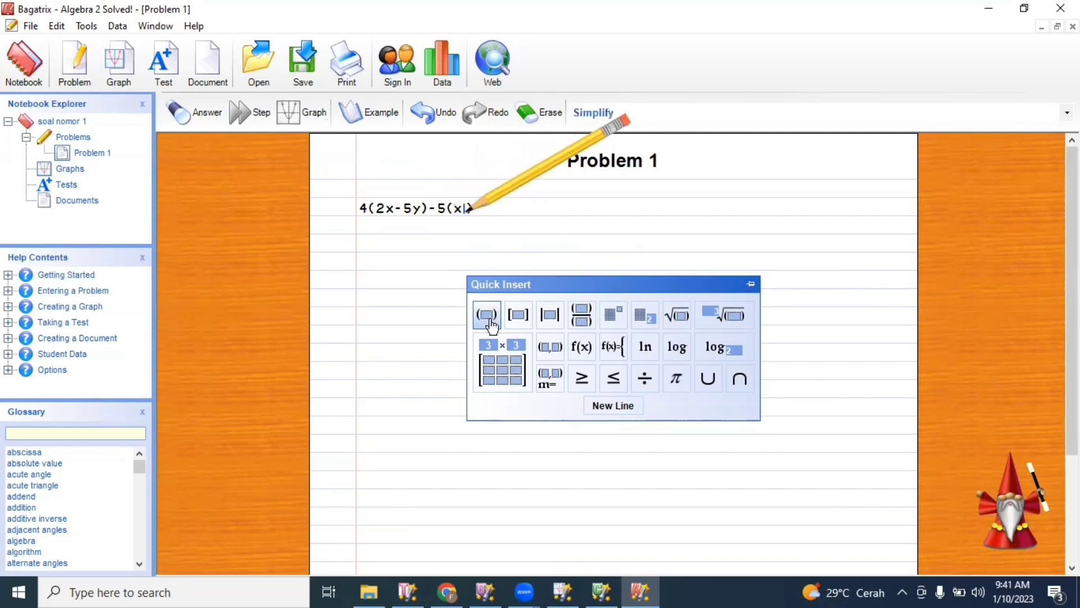
{"action": "type", "text": "y"}
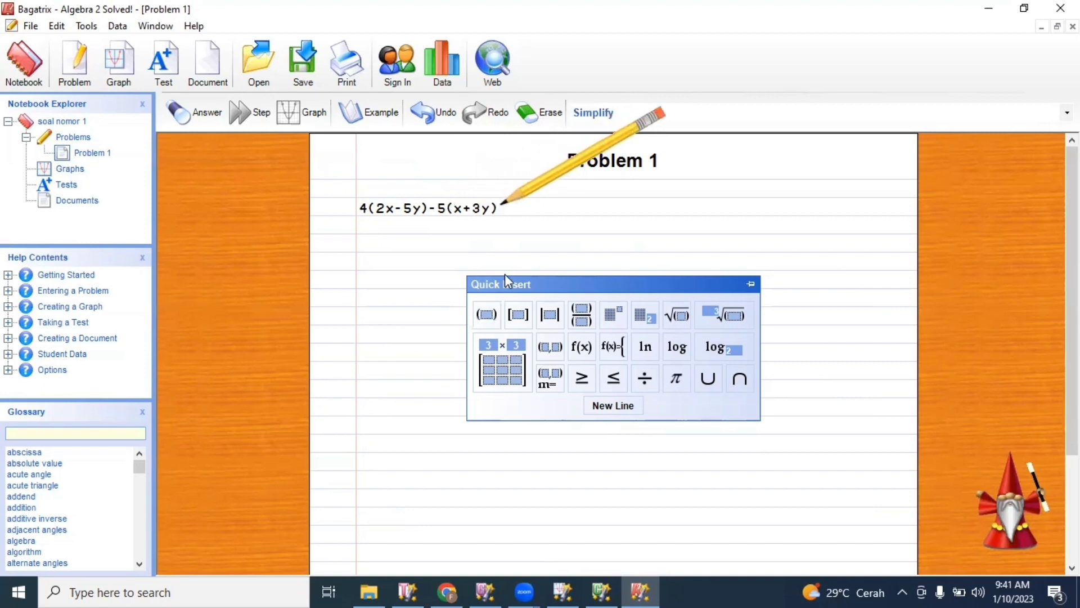
Step: Move the Quick Insert palette clear of the expression and simplify 4(2x-5y)-5(x+3y) step by step
{"action": "left_click_drag", "start_coordinate": [553, 281], "coordinate": [723, 232]}
{"action": "left_click_drag", "start_coordinate": [809, 170], "coordinate": [809, 170]}
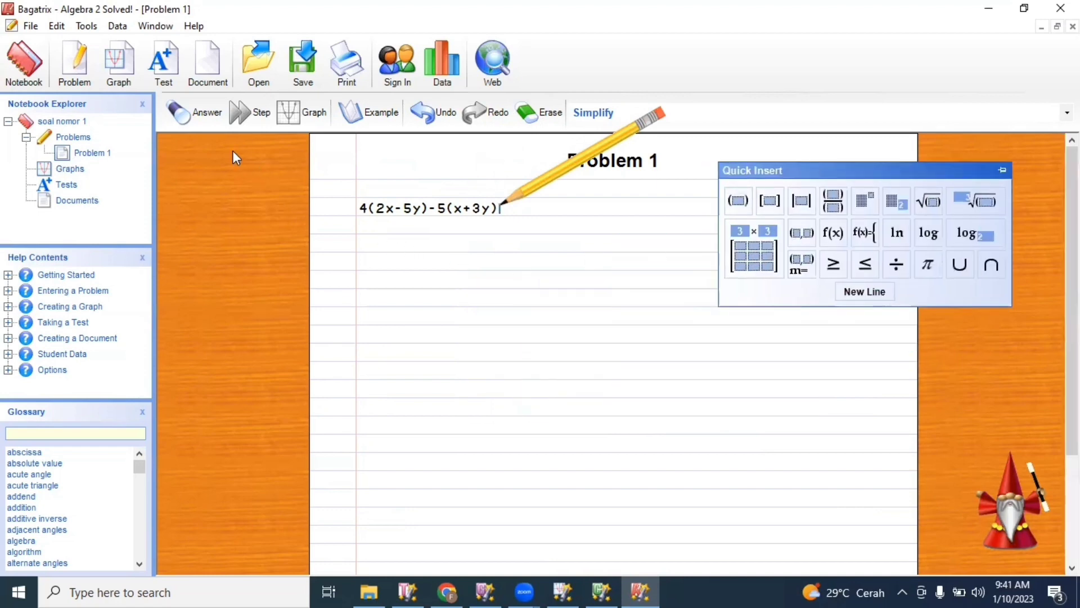
{"action": "left_click", "coordinate": [197, 115]}
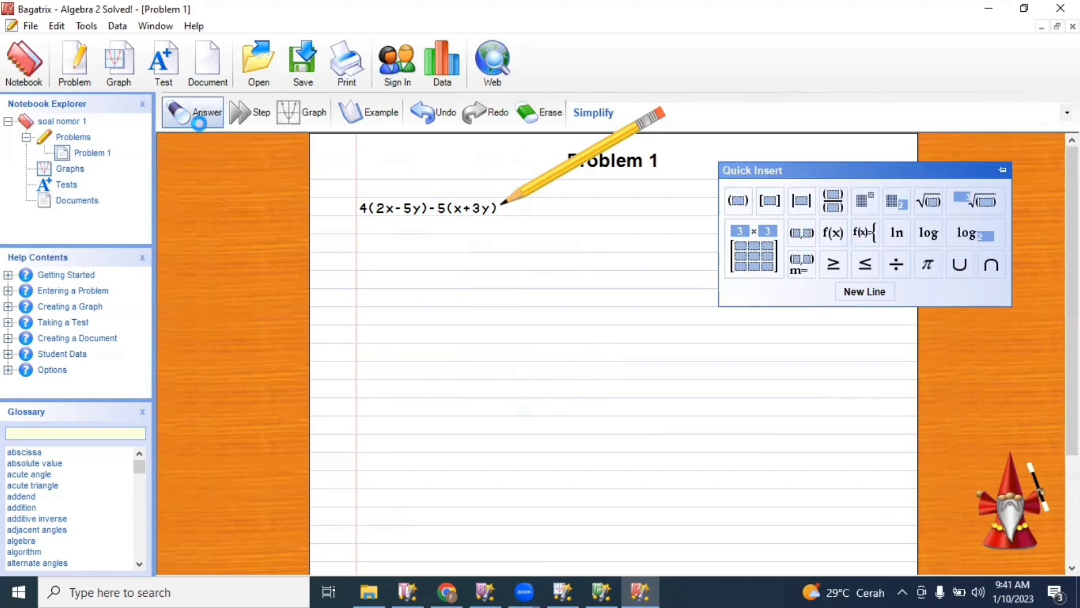
{"action": "left_click", "coordinate": [245, 119]}
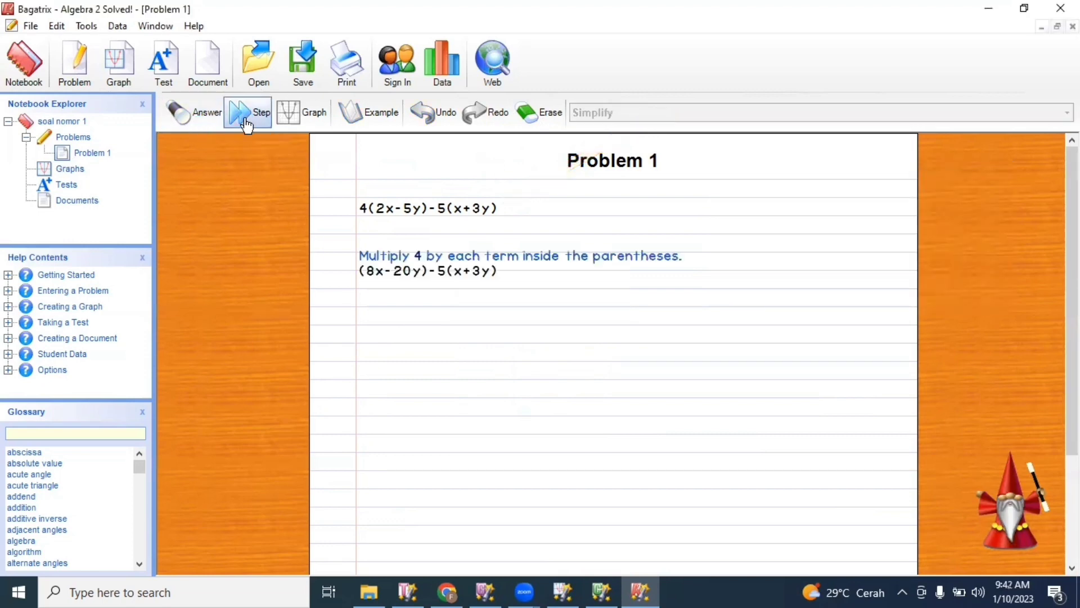
{"action": "left_click", "coordinate": [246, 119]}
{"action": "left_click", "coordinate": [246, 119]}
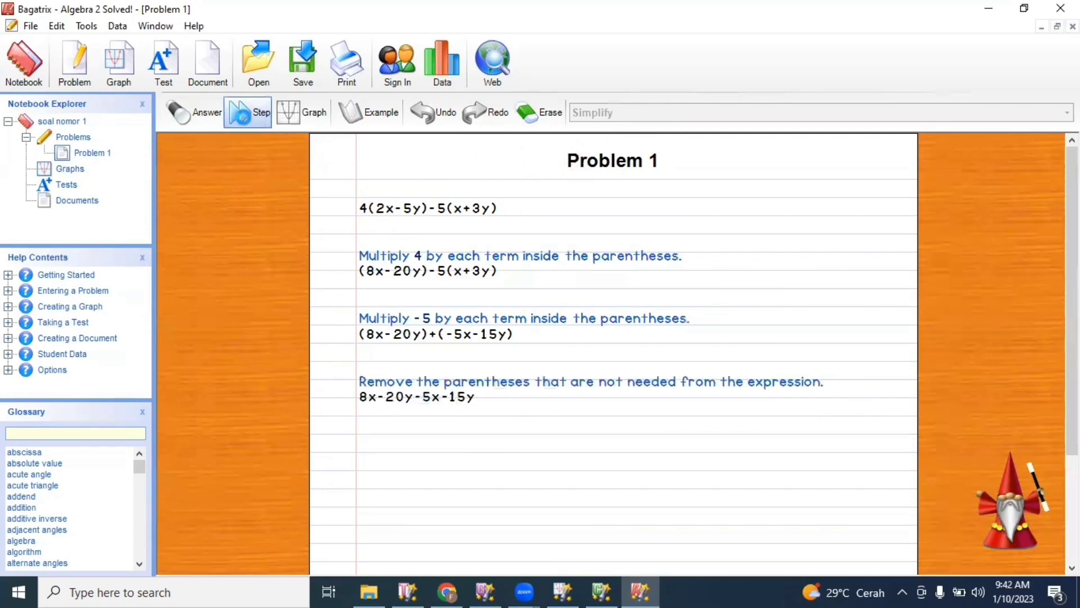
{"action": "left_click", "coordinate": [246, 121]}
{"action": "left_click", "coordinate": [247, 120]}
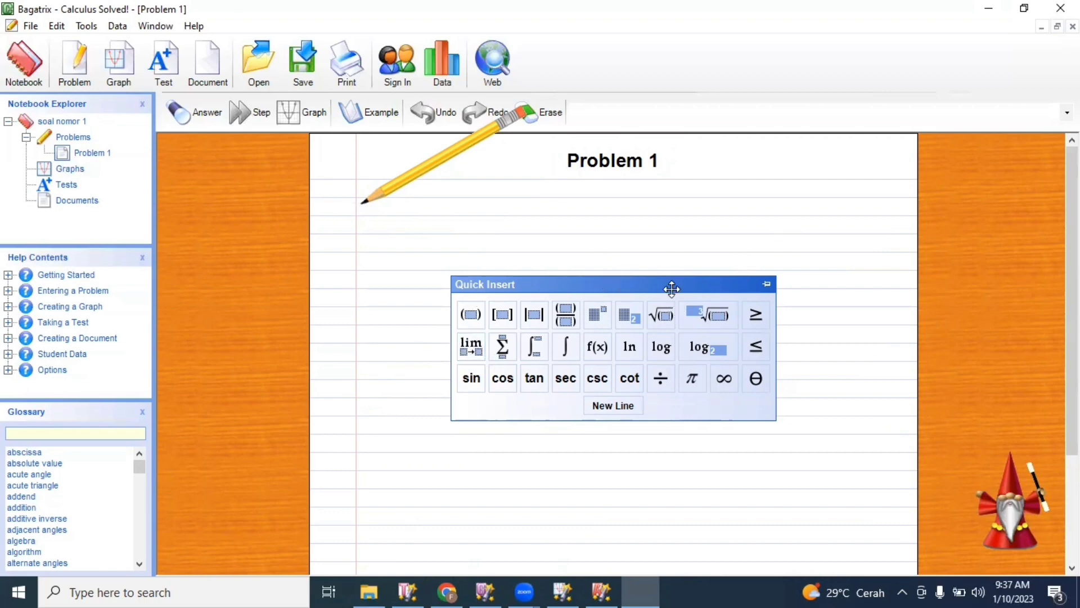
Step: In Calculus Solved!, move the Quick Insert palette aside and enter a limit with x approaching 2
{"action": "left_click_drag", "start_coordinate": [672, 288], "coordinate": [860, 232]}
{"action": "type", "text": "lim"}
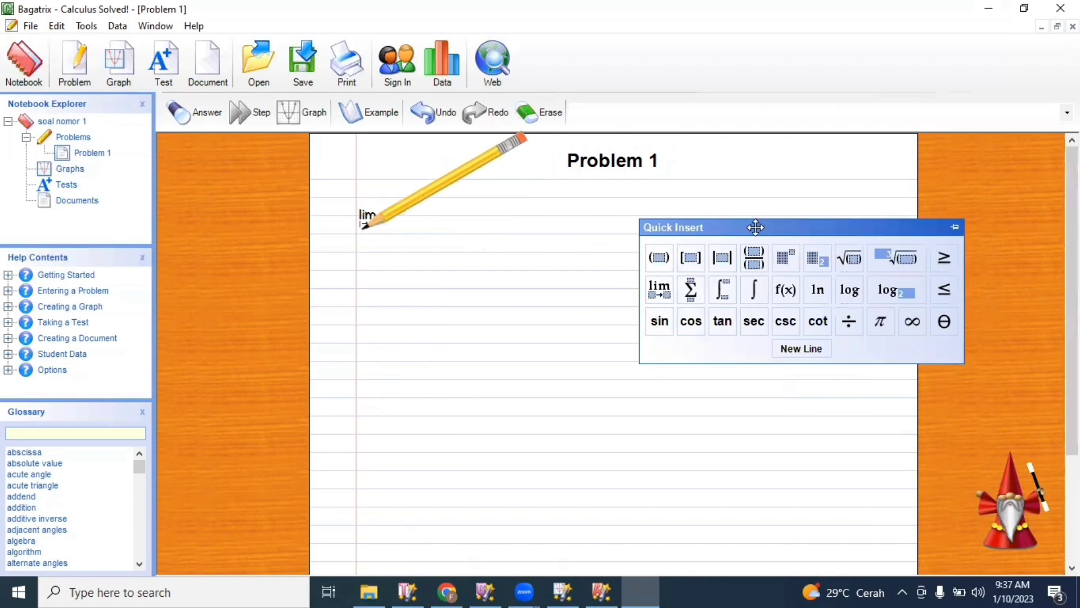
{"action": "left_click_drag", "start_coordinate": [755, 227], "coordinate": [826, 174]}
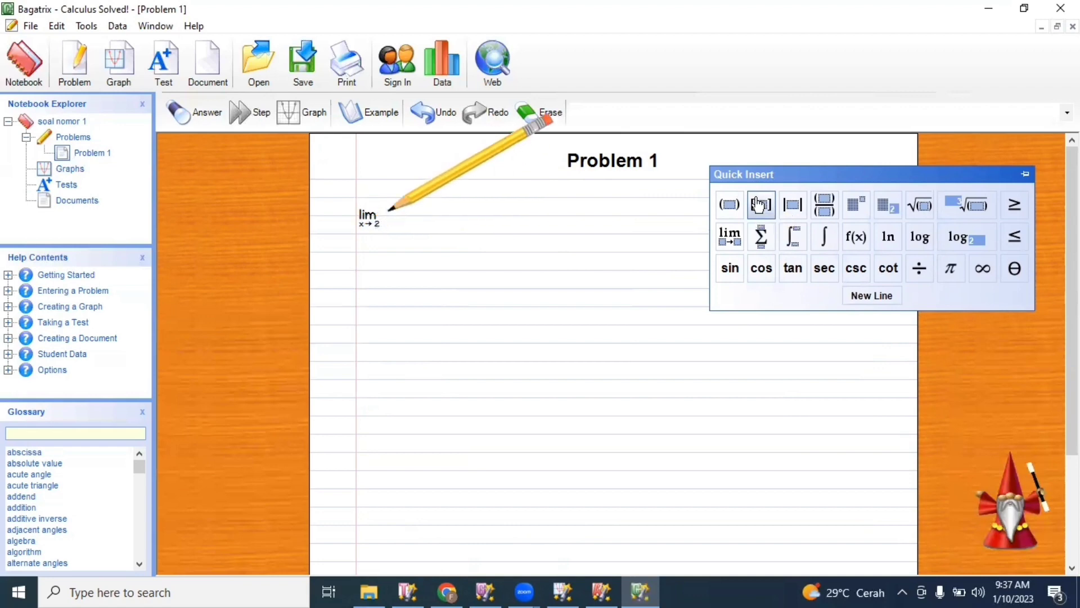
Step: Enter a fraction after the limit with numerator x²-3x+2 and denominator x-1
{"action": "left_click", "coordinate": [824, 205]}
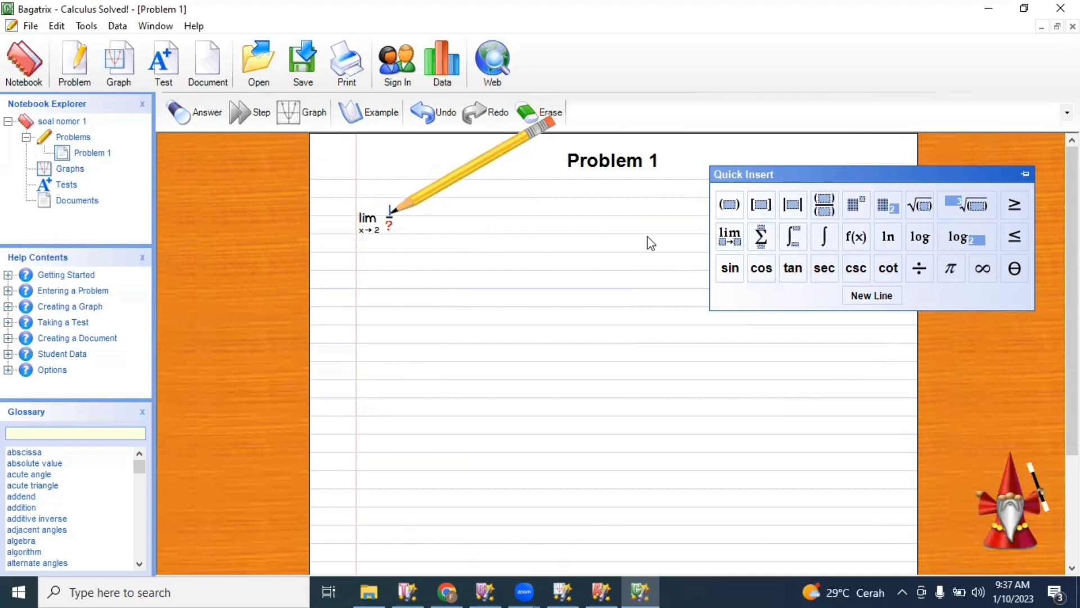
{"action": "type", "text": "x"}
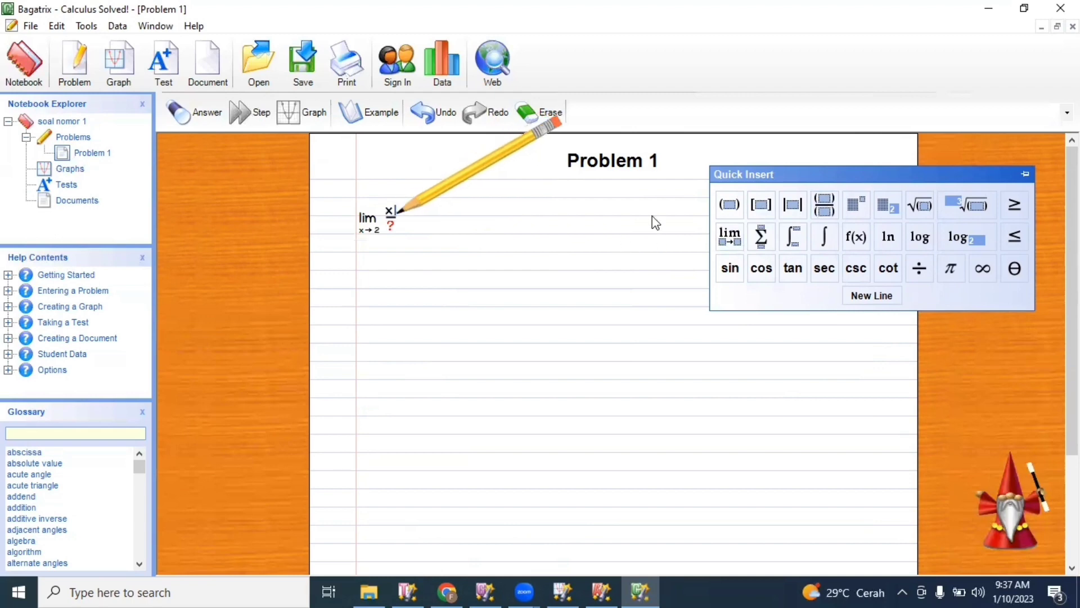
{"action": "left_click", "coordinate": [870, 208]}
{"action": "type", "text": "2"}
{"action": "left_click", "coordinate": [870, 209]}
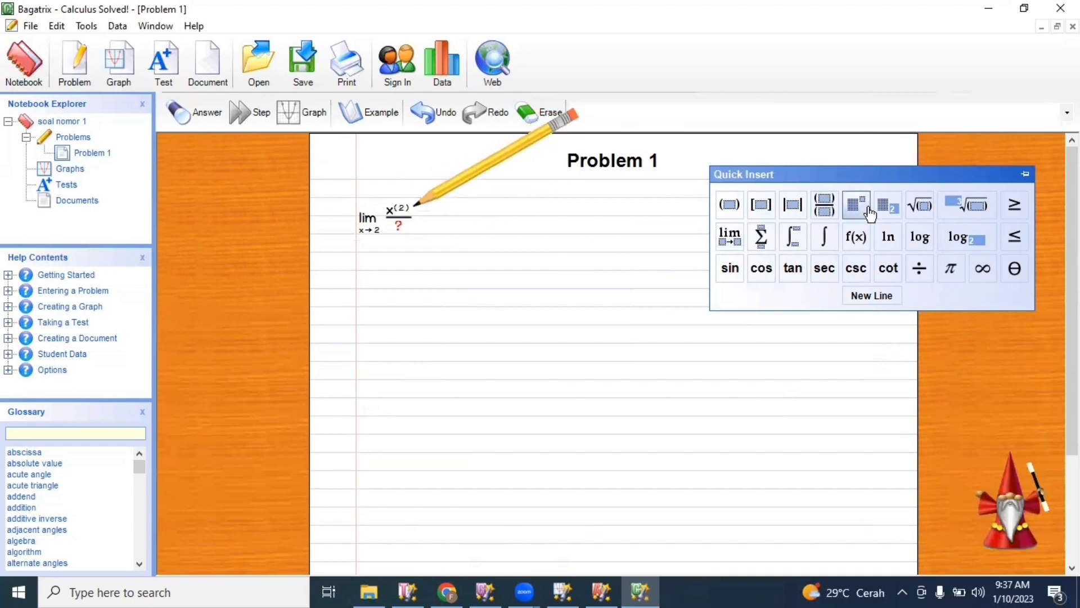
{"action": "key", "text": "Right"}
{"action": "type", "text": "-3x"}
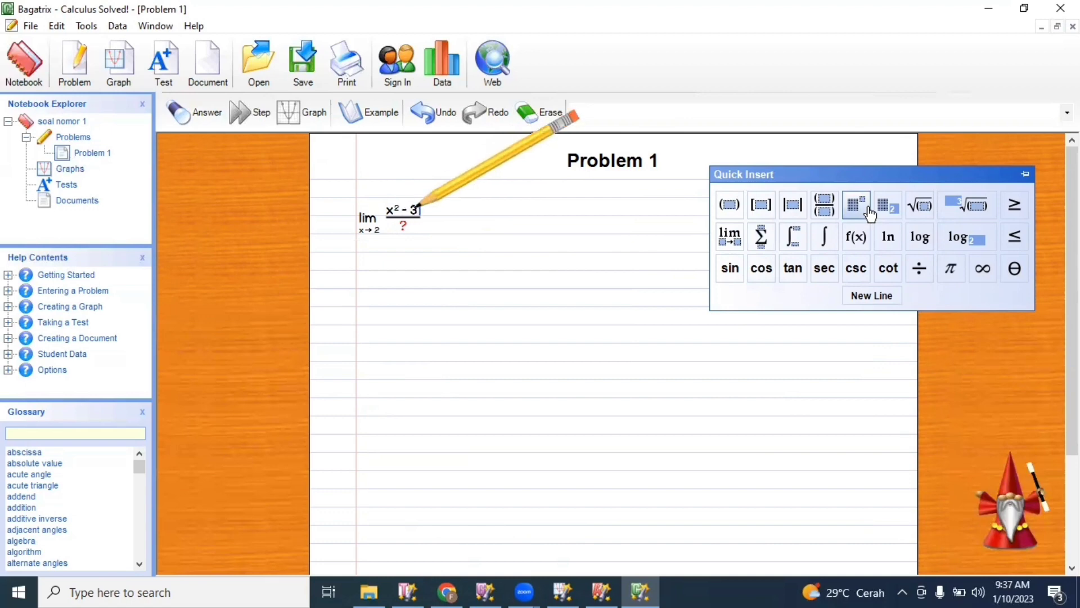
{"action": "type", "text": "+2"}
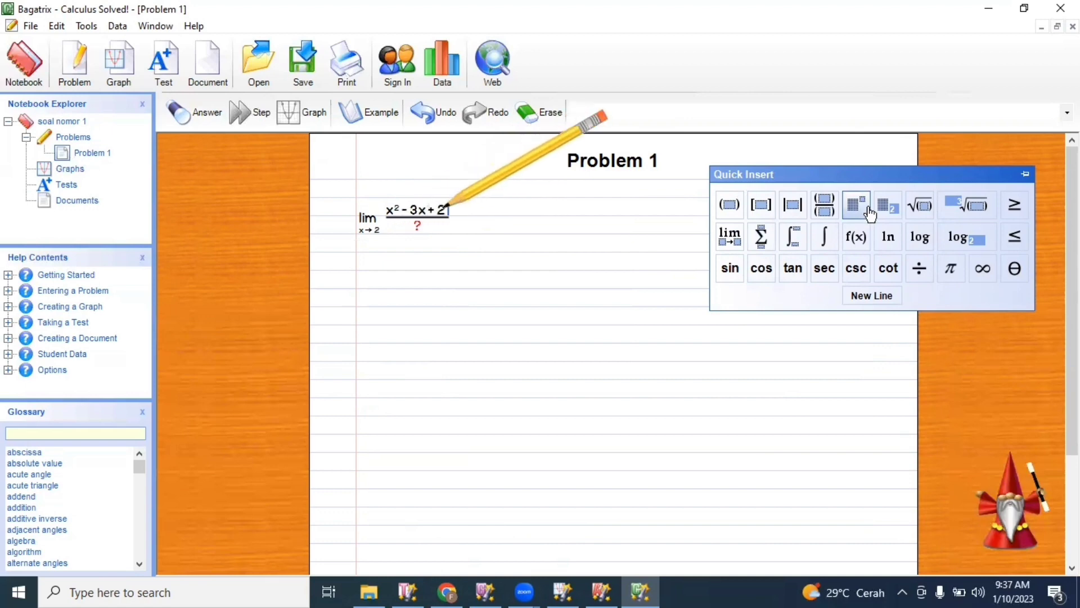
{"action": "key", "text": "Down"}
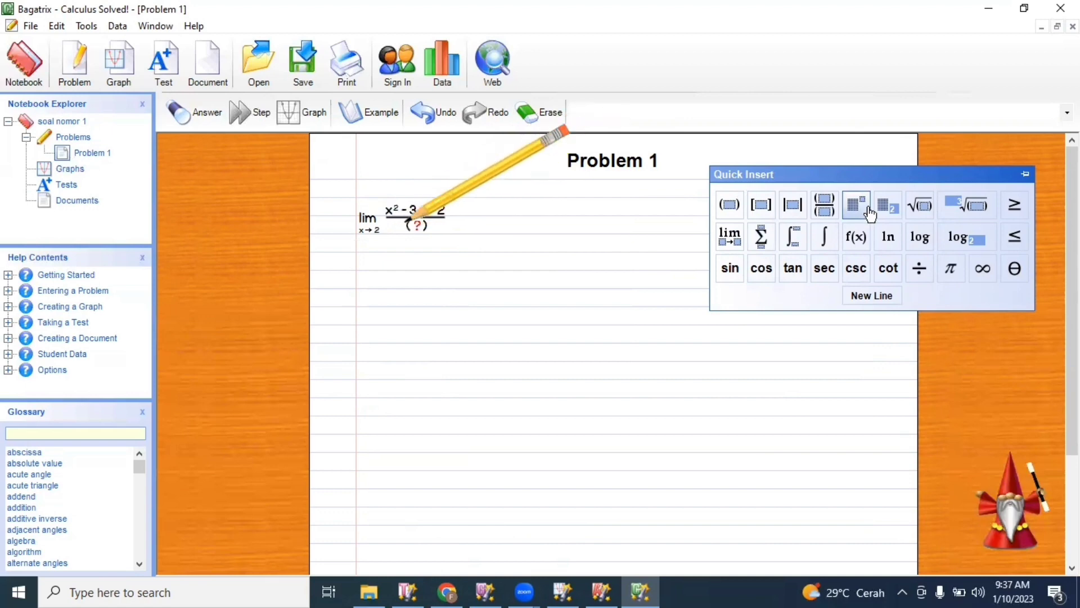
{"action": "type", "text": "x-1"}
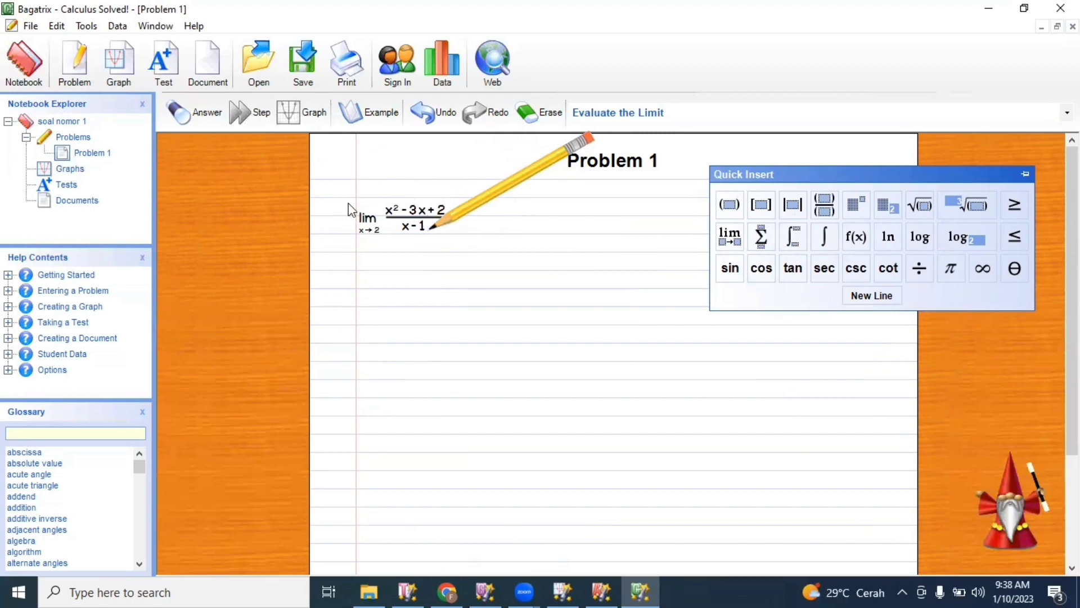
Step: Evaluate the limit of (x²-3x+2)/(x-1) as x approaches 2, revealing the solution step by step through the final answer
{"action": "left_click", "coordinate": [180, 118]}
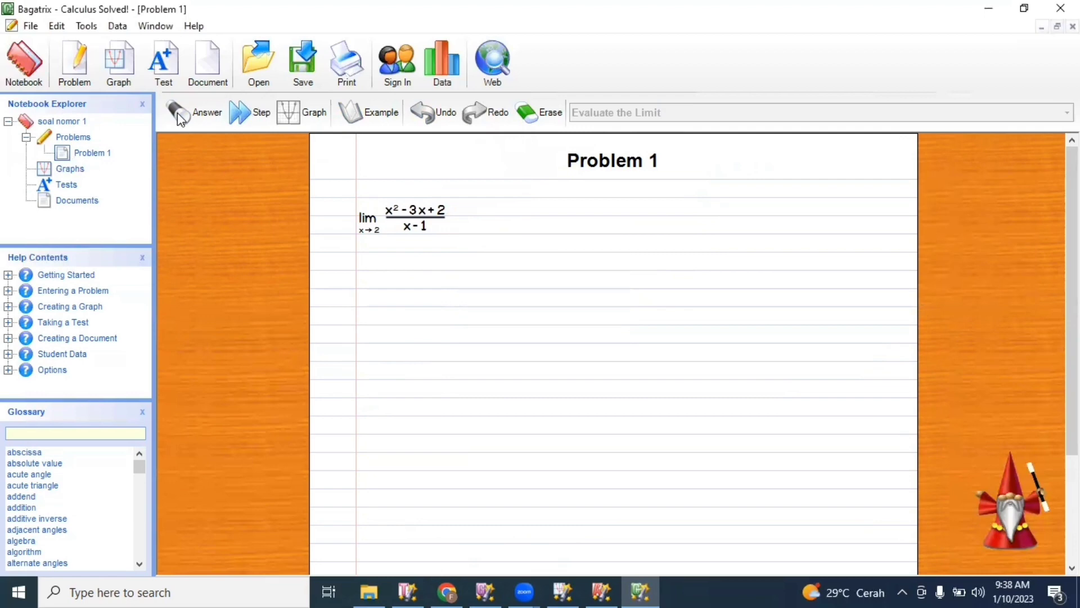
{"action": "left_click", "coordinate": [254, 117]}
{"action": "left_click", "coordinate": [254, 117]}
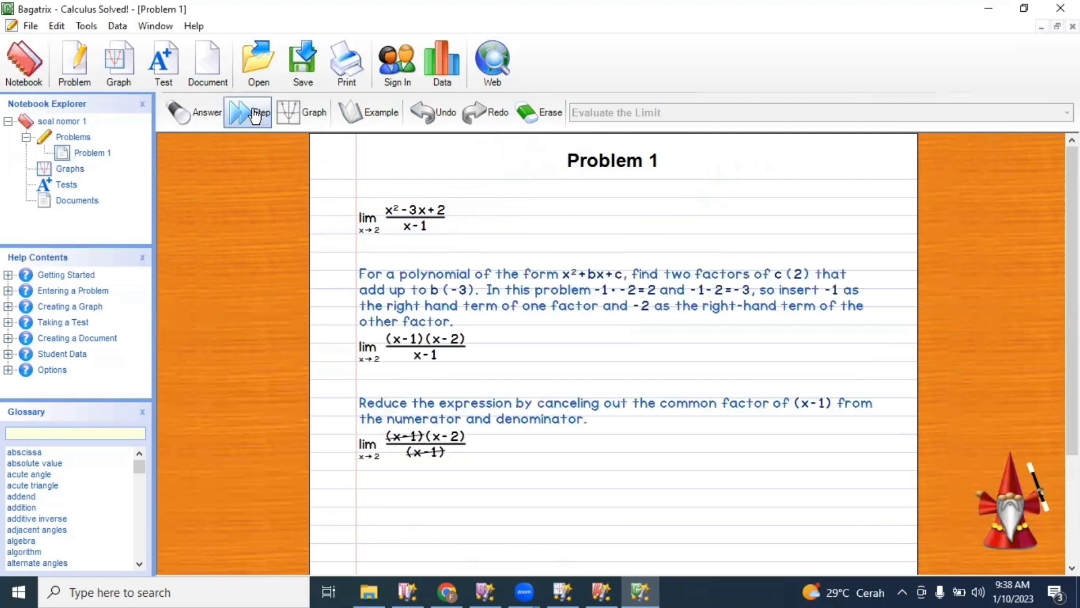
{"action": "left_click", "coordinate": [254, 117]}
{"action": "left_click", "coordinate": [254, 117]}
{"action": "left_click", "coordinate": [254, 116]}
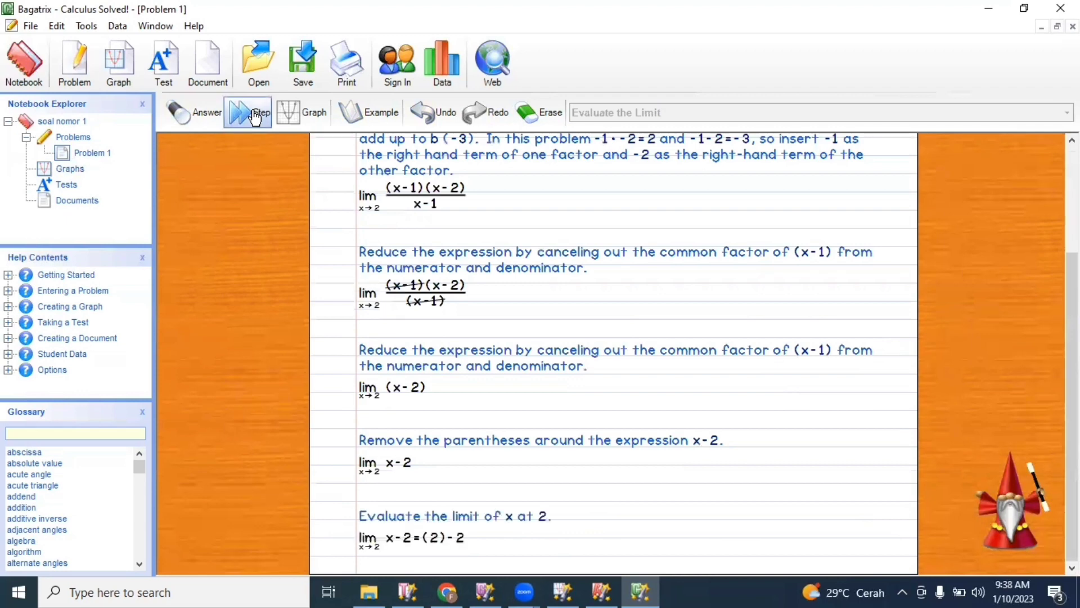
{"action": "left_click", "coordinate": [255, 117]}
{"action": "left_click", "coordinate": [255, 117]}
{"action": "left_click", "coordinate": [254, 116]}
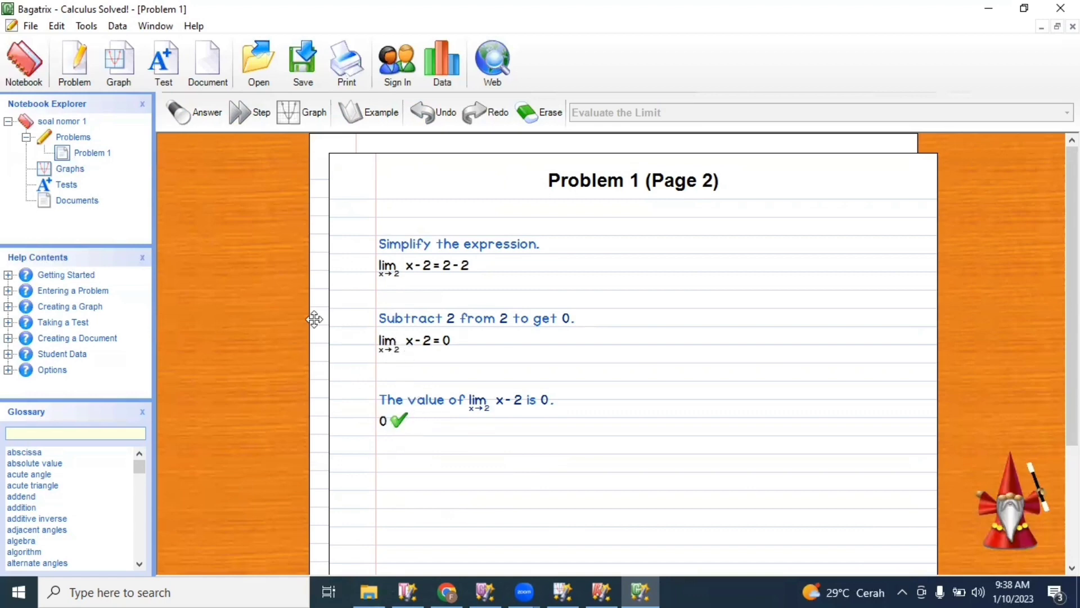
{"action": "scroll", "coordinate": [320, 320], "scroll_direction": "up", "scroll_amount": 10}
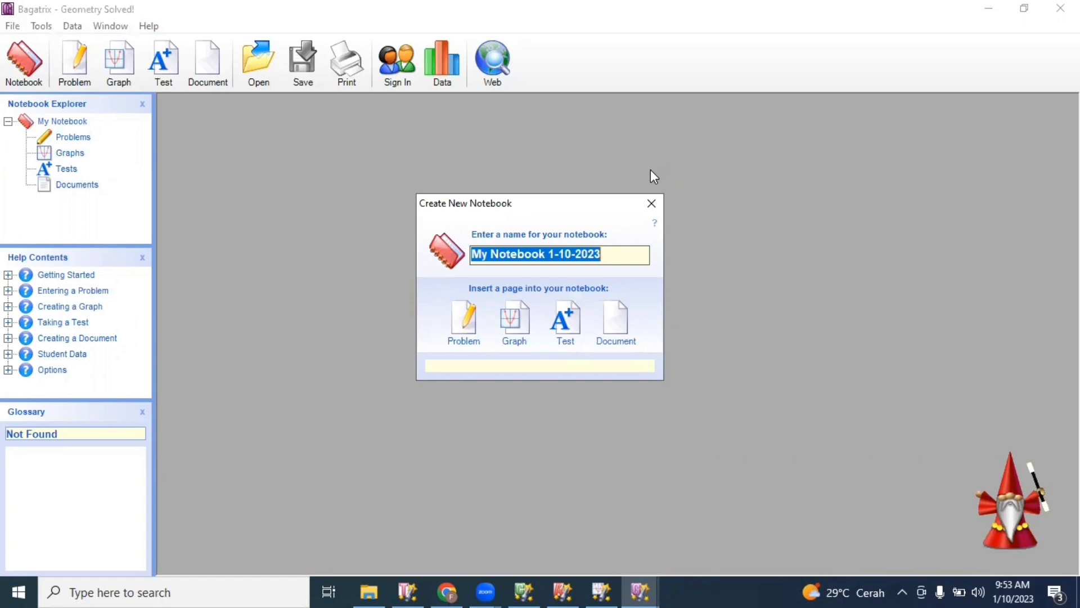
Step: In Geometry Solved!, create a notebook named "soal geometri 1" with a problem page
{"action": "type", "text": "soal g"}
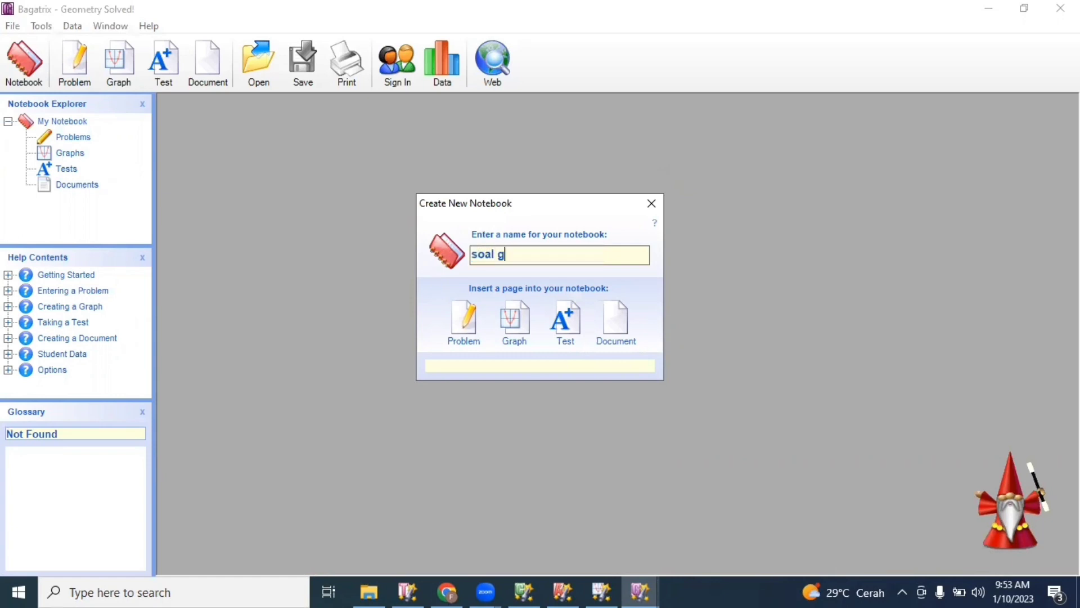
{"action": "type", "text": "eometri 1"}
{"action": "left_click", "coordinate": [461, 324]}
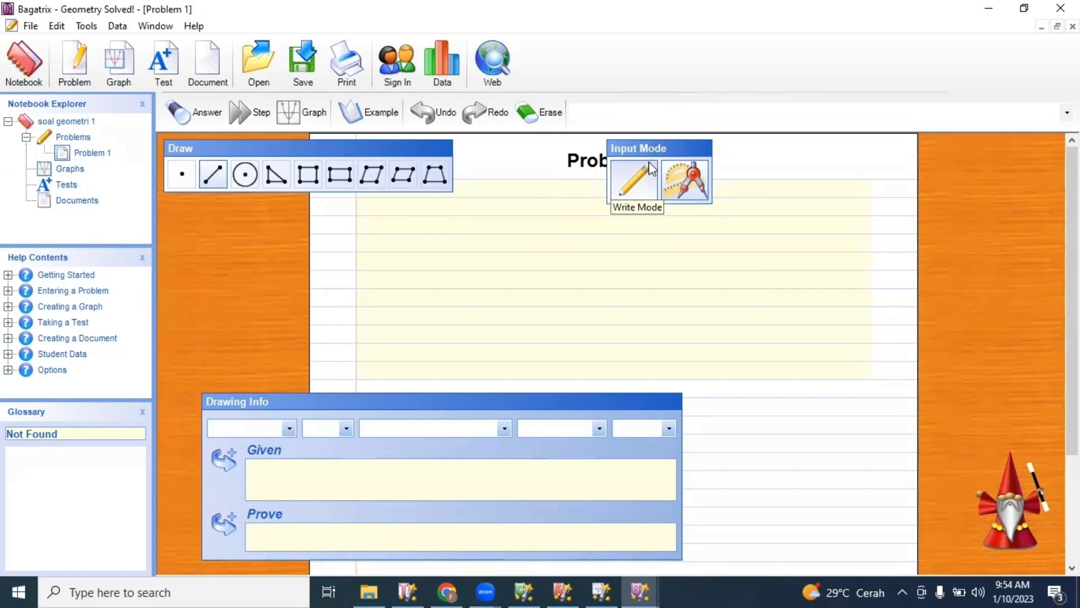
Step: In Write Mode, move the Quick Insert palette aside and insert a cylinder with height 9 and radius 7
{"action": "left_click", "coordinate": [652, 194]}
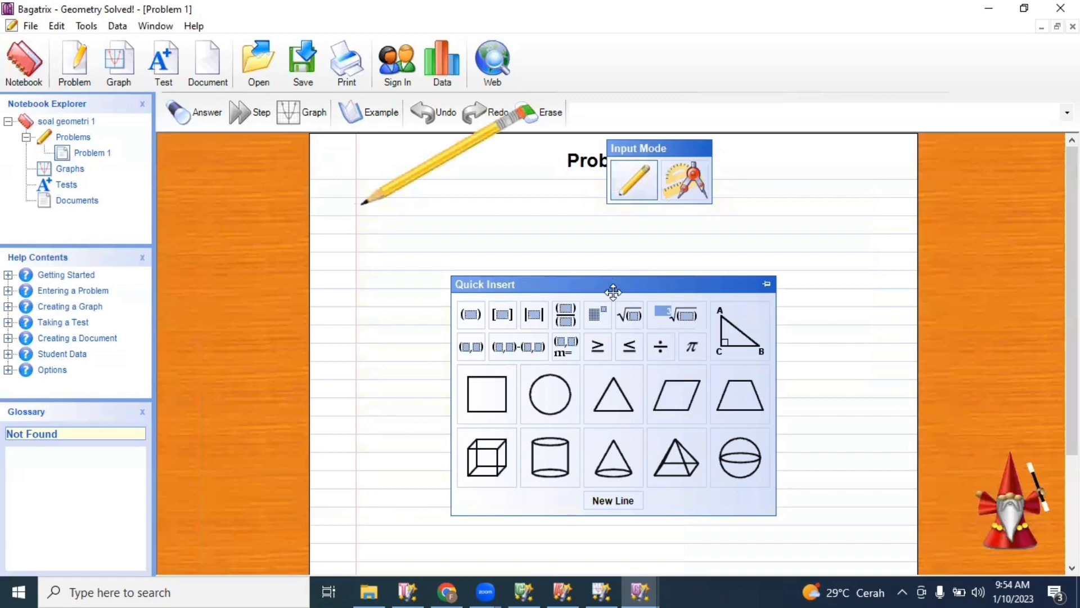
{"action": "left_click_drag", "start_coordinate": [612, 285], "coordinate": [855, 212]}
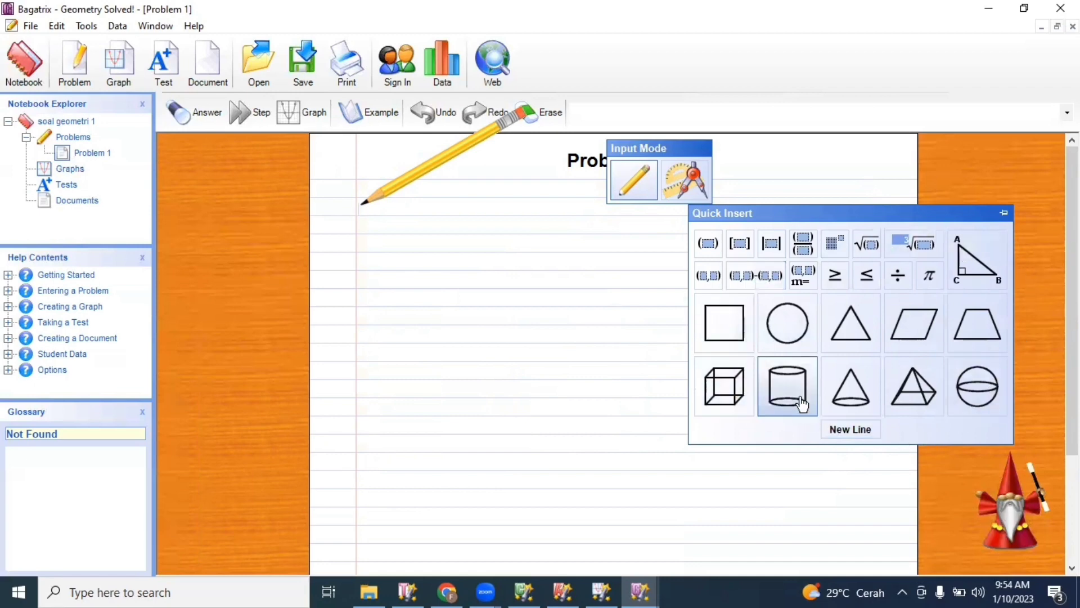
{"action": "left_click", "coordinate": [783, 405]}
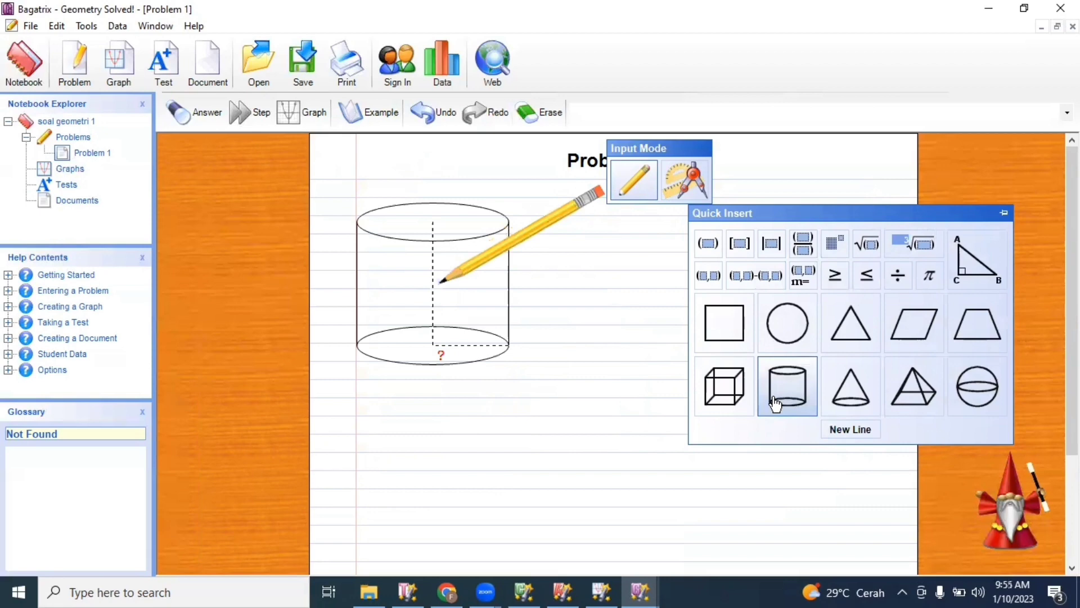
{"action": "type", "text": "9"}
{"action": "key", "text": "Tab"}
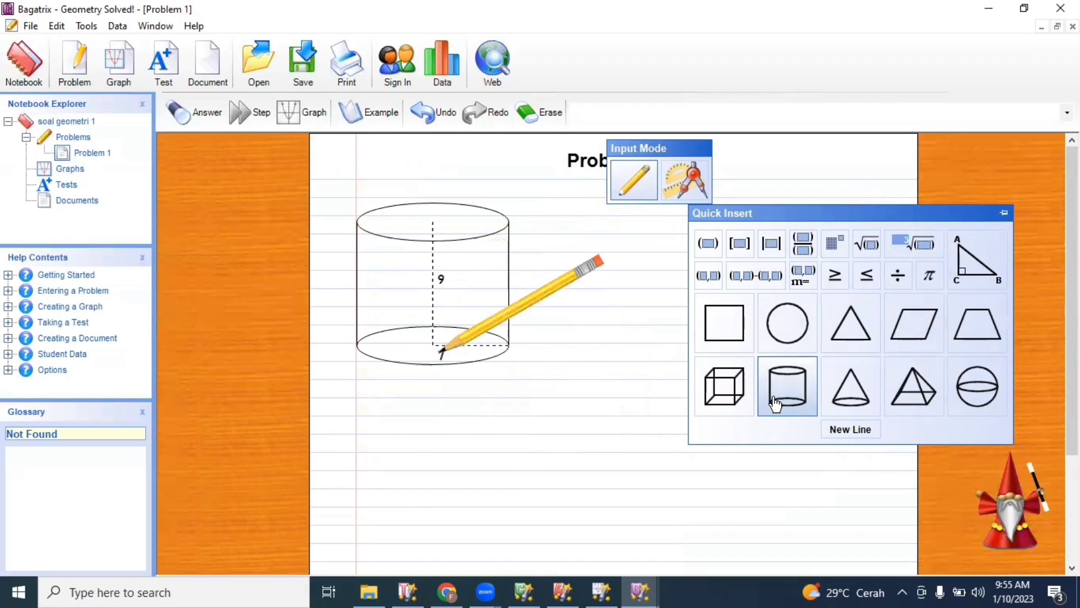
{"action": "type", "text": "7"}
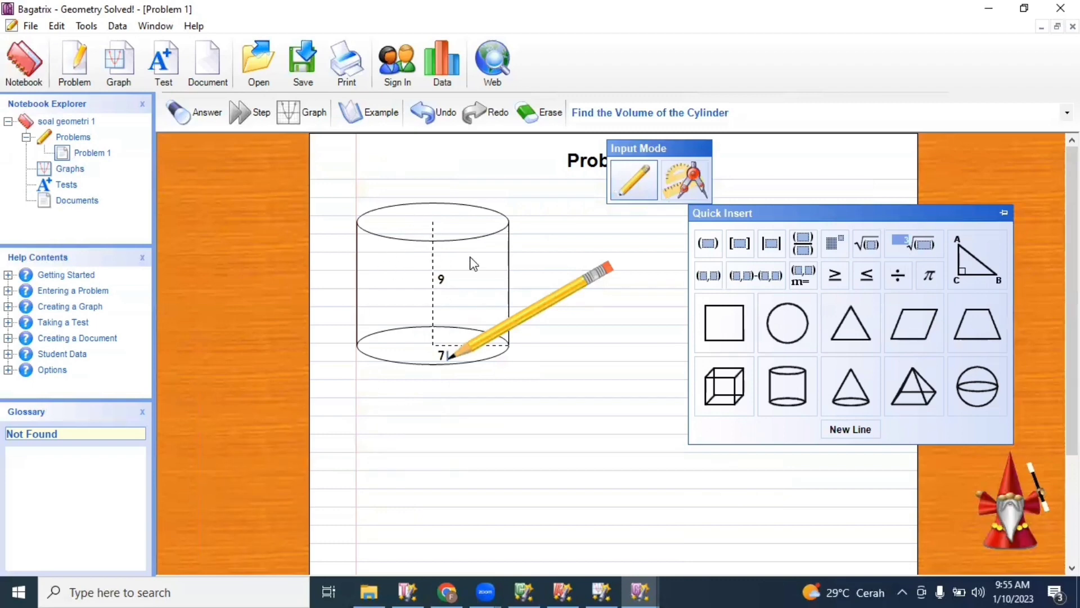
Step: Find the volume of the cylinder, revealing the solution step by step through the final answer
{"action": "left_click", "coordinate": [186, 115]}
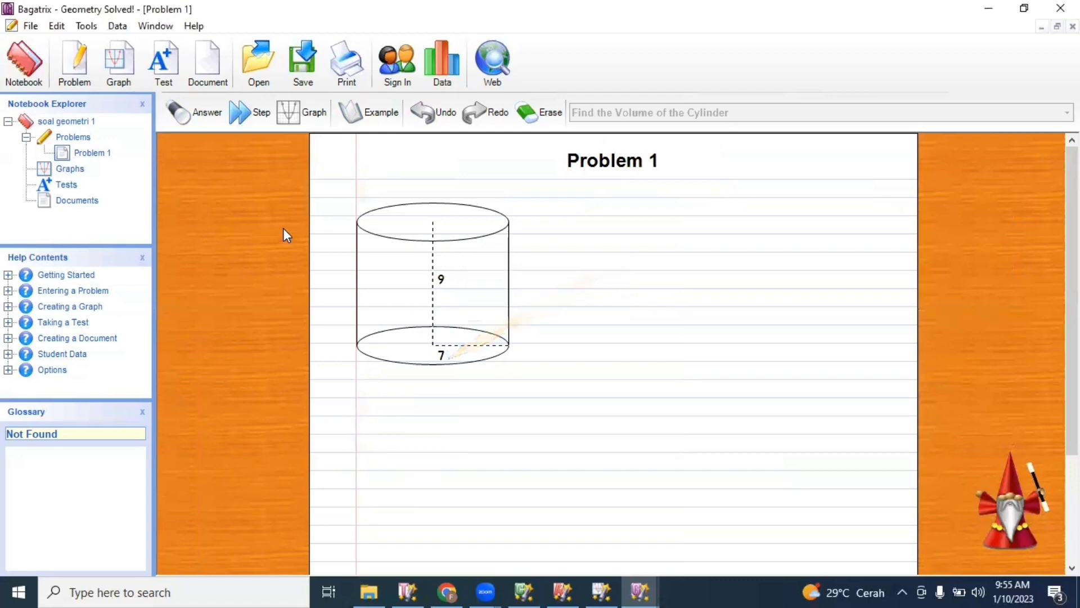
{"action": "left_click", "coordinate": [244, 119]}
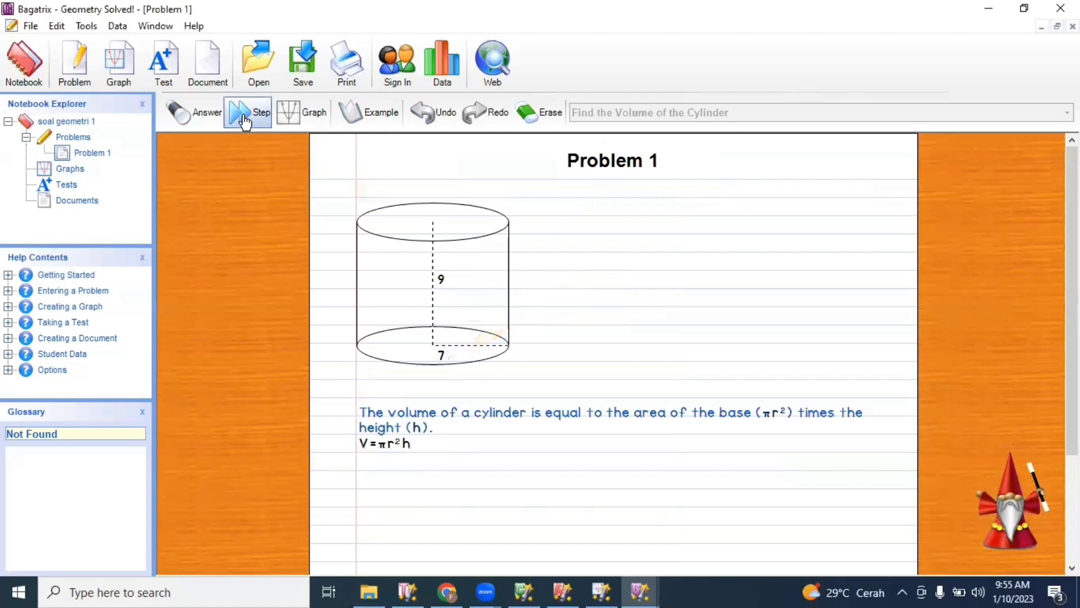
{"action": "left_click", "coordinate": [244, 119]}
{"action": "left_click", "coordinate": [243, 119]}
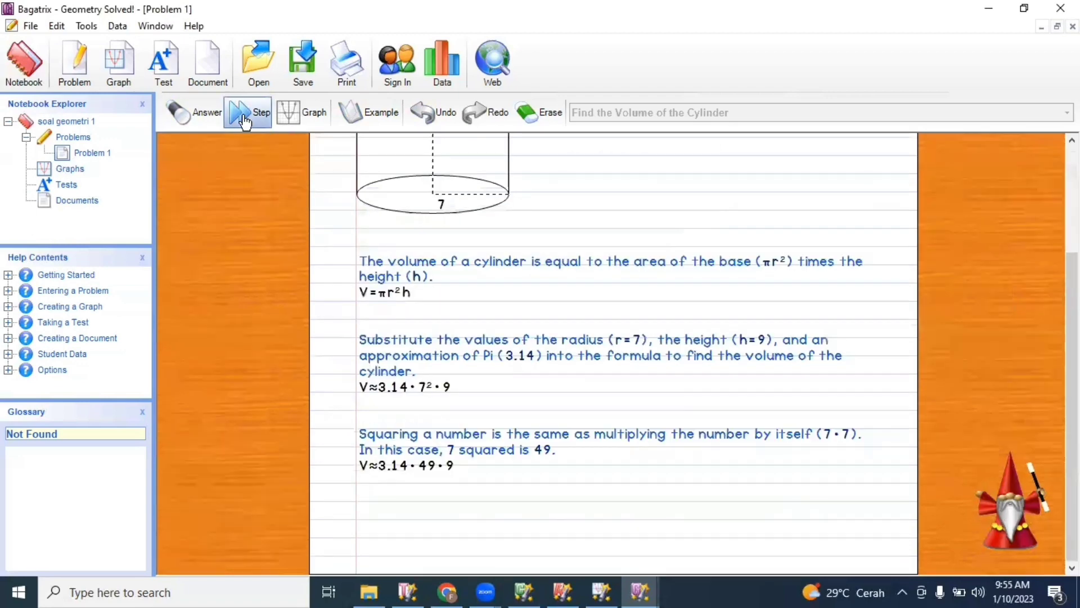
{"action": "left_click", "coordinate": [243, 119]}
{"action": "left_click", "coordinate": [243, 119]}
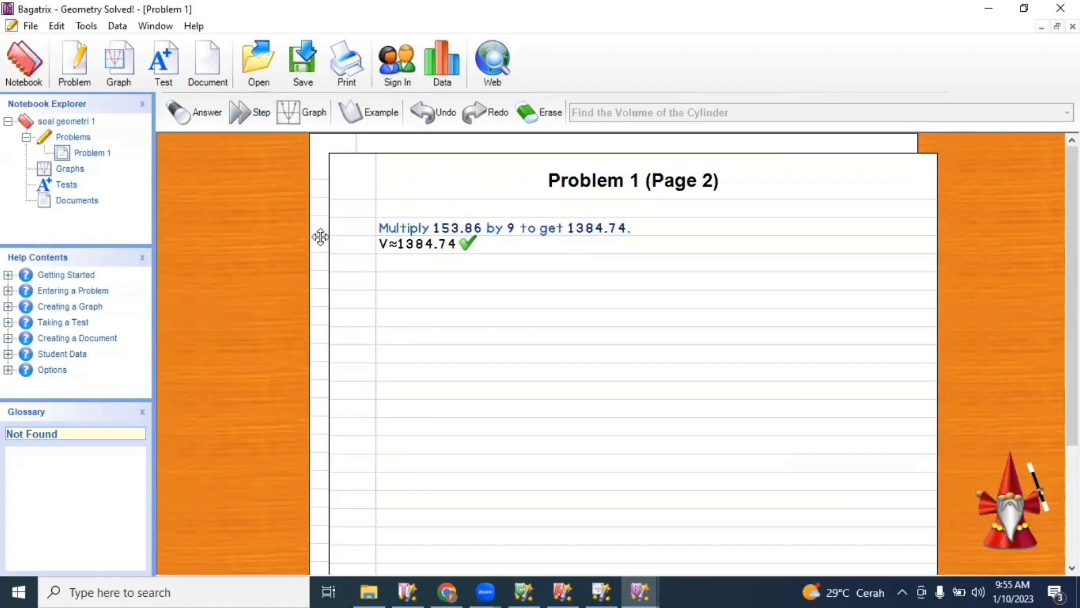
Step: Review the cylinder volume solution across both pages, from the labelled figure and formula to the final multiplication
{"action": "left_click", "coordinate": [320, 237]}
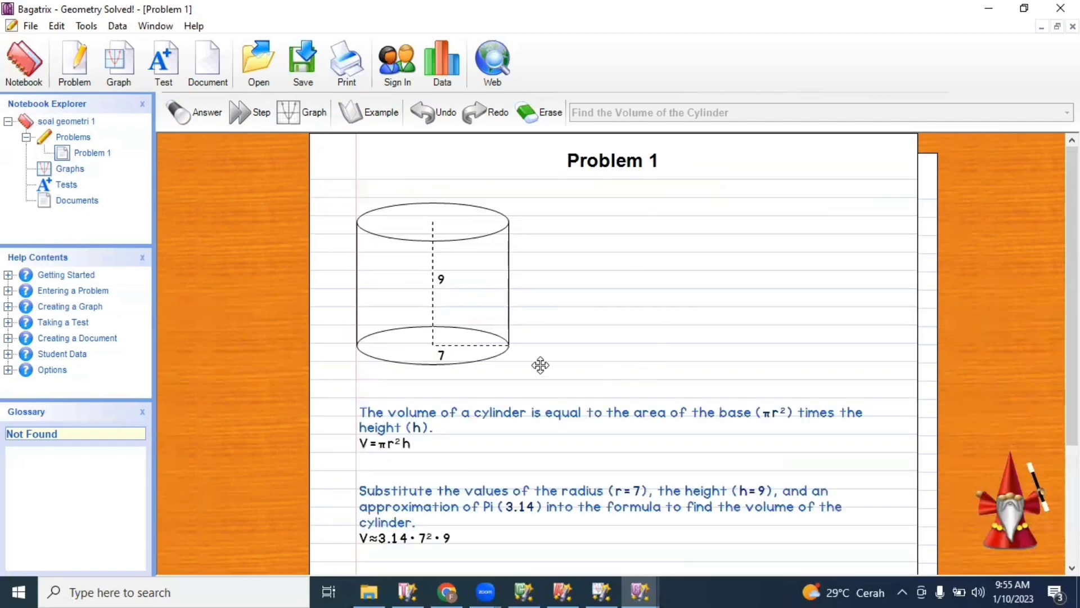
{"action": "scroll", "coordinate": [540, 365], "scroll_direction": "down", "scroll_amount": 2}
{"action": "scroll", "coordinate": [540, 365], "scroll_direction": "down", "scroll_amount": 2}
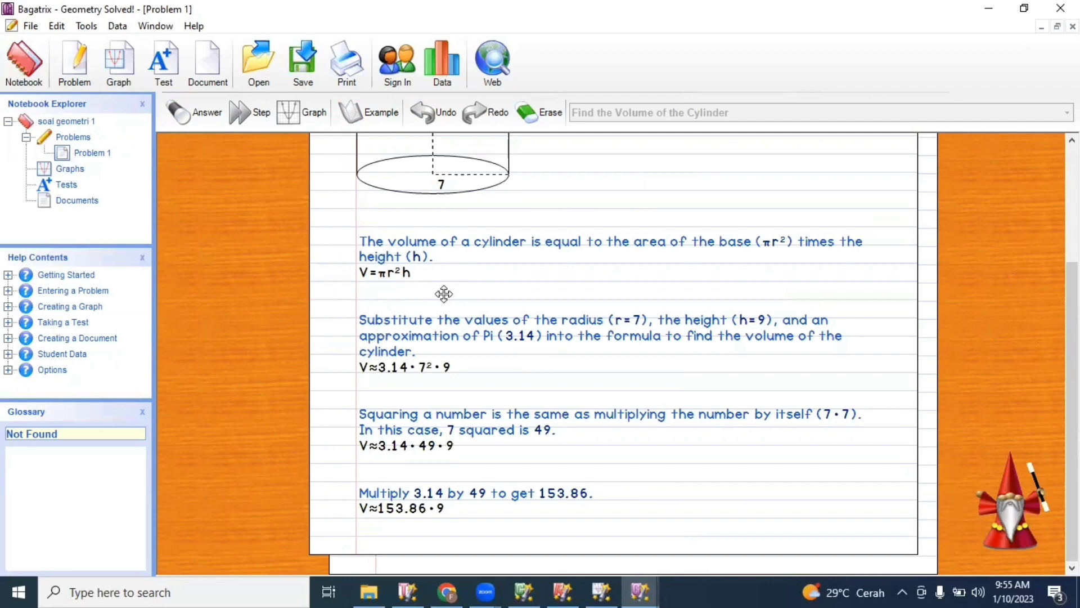
{"action": "scroll", "coordinate": [441, 291], "scroll_direction": "up", "scroll_amount": 2}
{"action": "scroll", "coordinate": [445, 279], "scroll_direction": "up", "scroll_amount": 2}
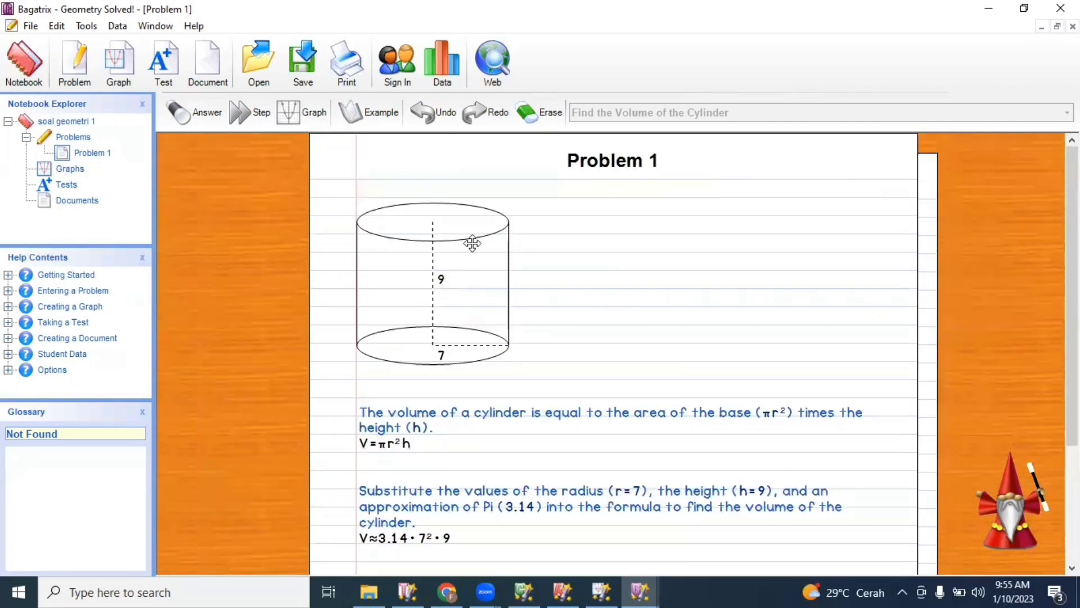
{"action": "scroll", "coordinate": [489, 313], "scroll_direction": "down", "scroll_amount": 4}
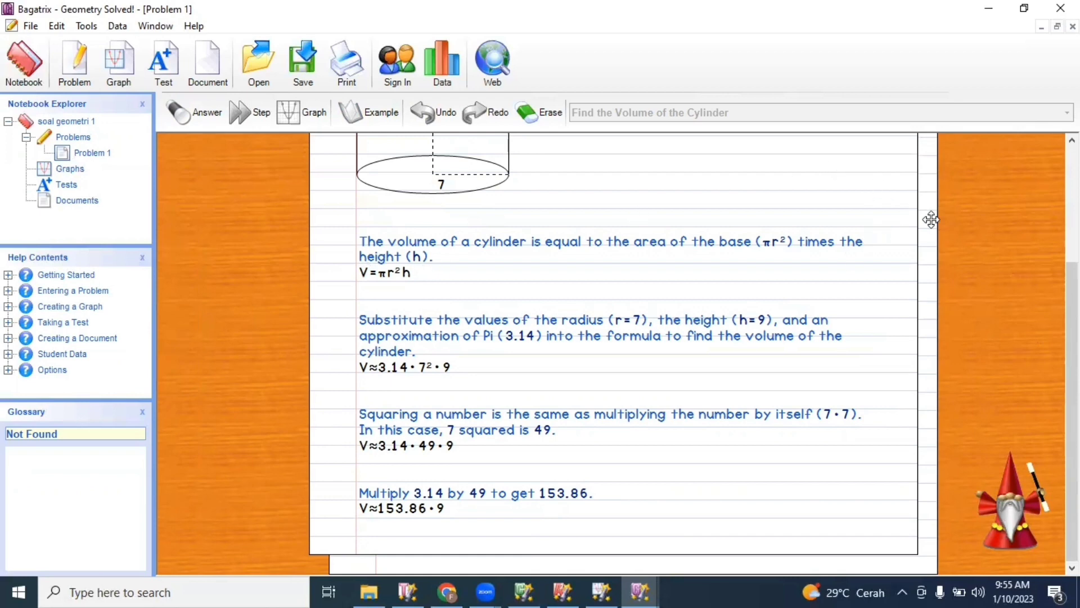
{"action": "left_click", "coordinate": [930, 234]}
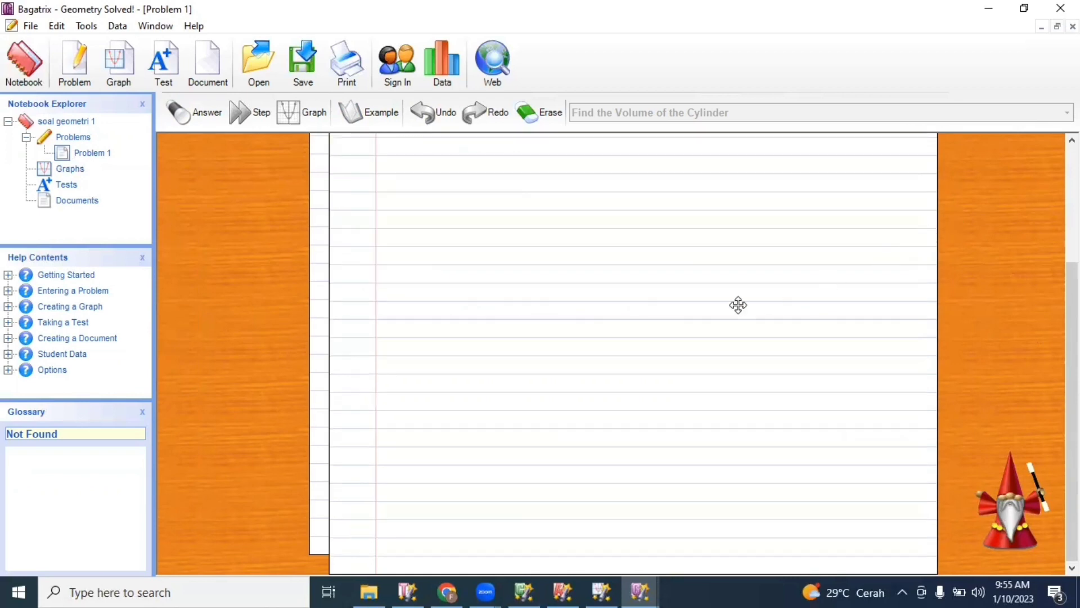
{"action": "scroll", "coordinate": [676, 311], "scroll_direction": "up", "scroll_amount": 3}
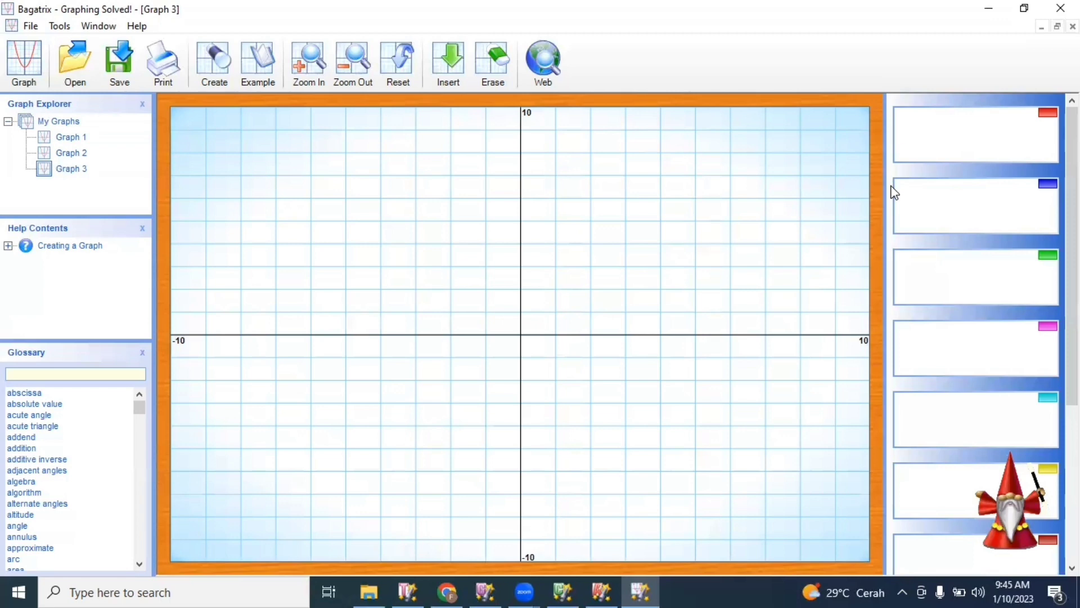
Step: In Graphing Solved!, plot the equations 2x+y=8, 3x-4y=12 and x+y=4 on Graph 3
{"action": "type", "text": "2x+y=8"}
{"action": "key", "text": "Return"}
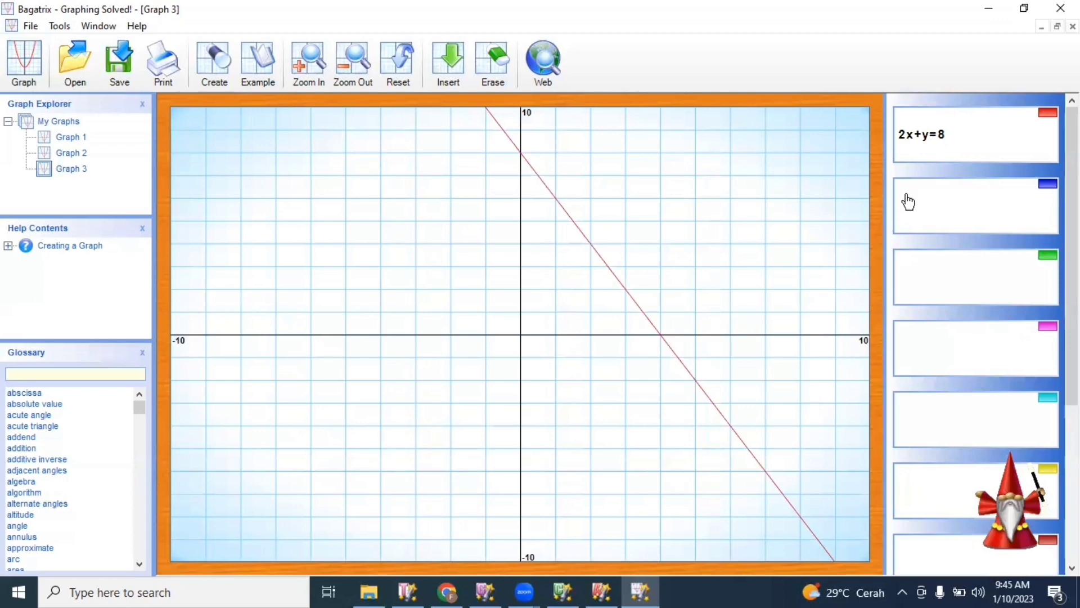
{"action": "left_click", "coordinate": [908, 204]}
{"action": "type", "text": "3x-4y=12"}
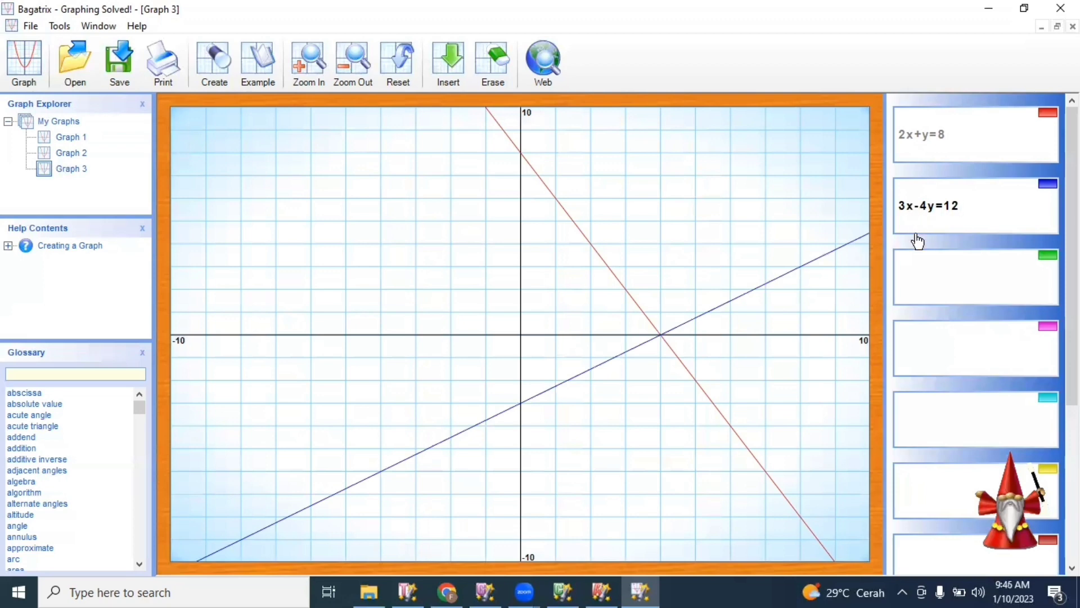
{"action": "left_click", "coordinate": [917, 260]}
{"action": "type", "text": "x+y"}
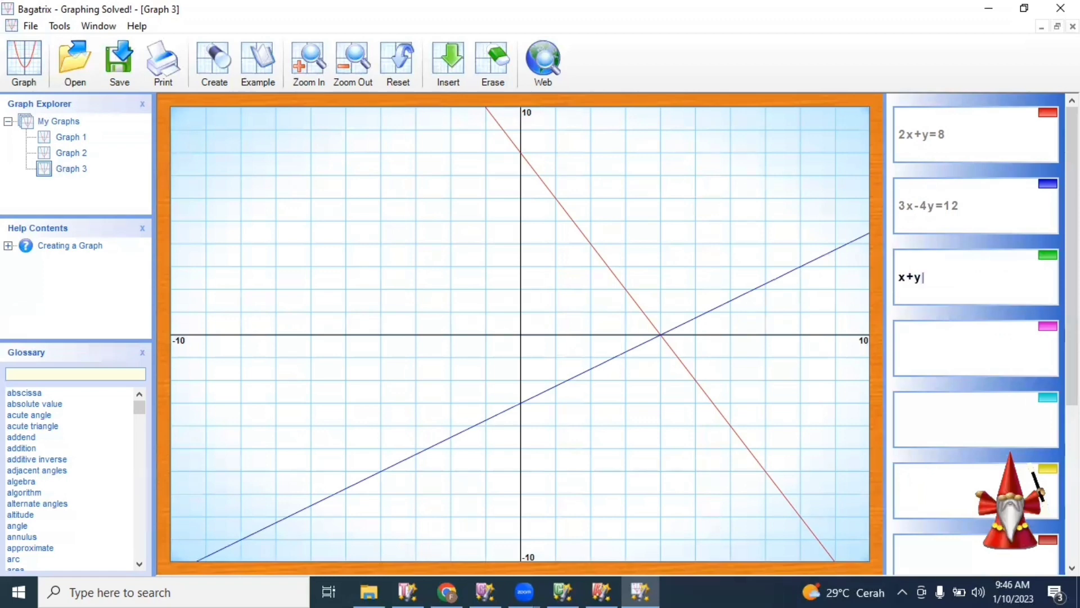
{"action": "type", "text": "=4"}
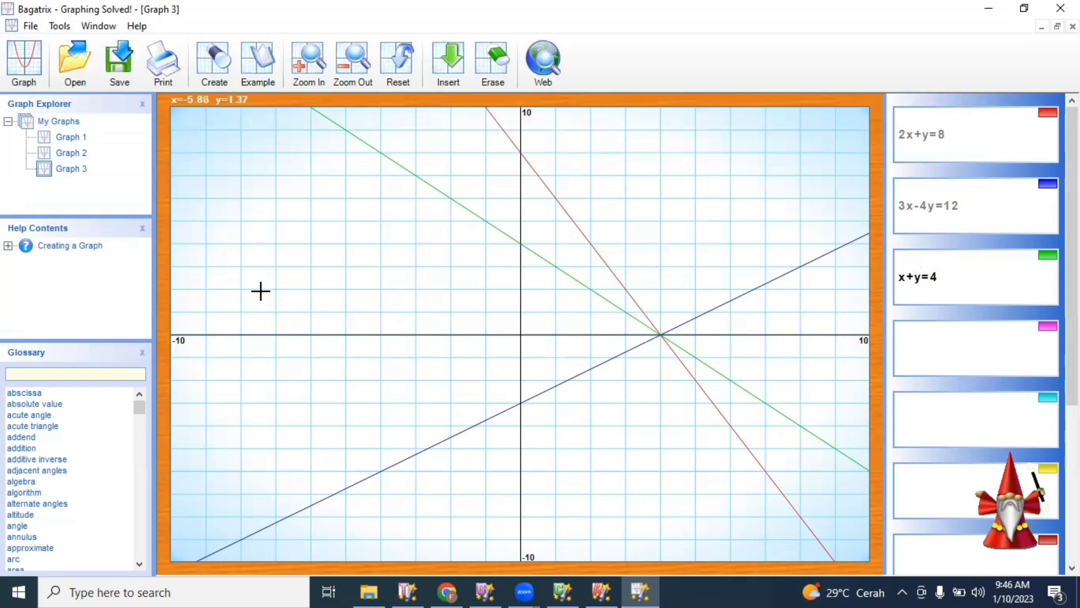
Step: Turn on the display of intersections in the graph options and apply the setting
{"action": "left_click", "coordinate": [59, 27]}
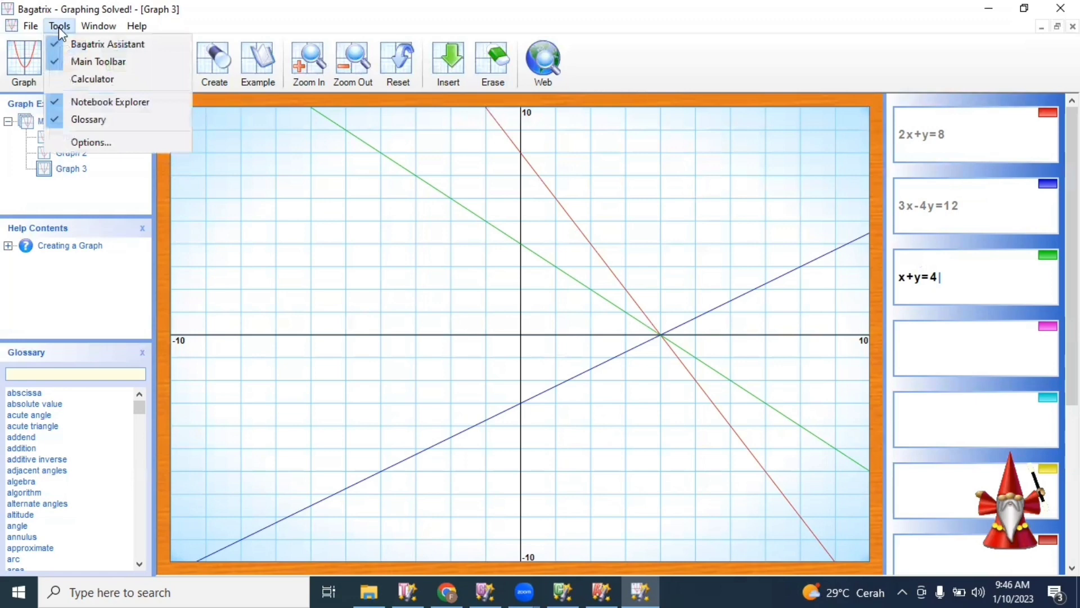
{"action": "left_click", "coordinate": [84, 143]}
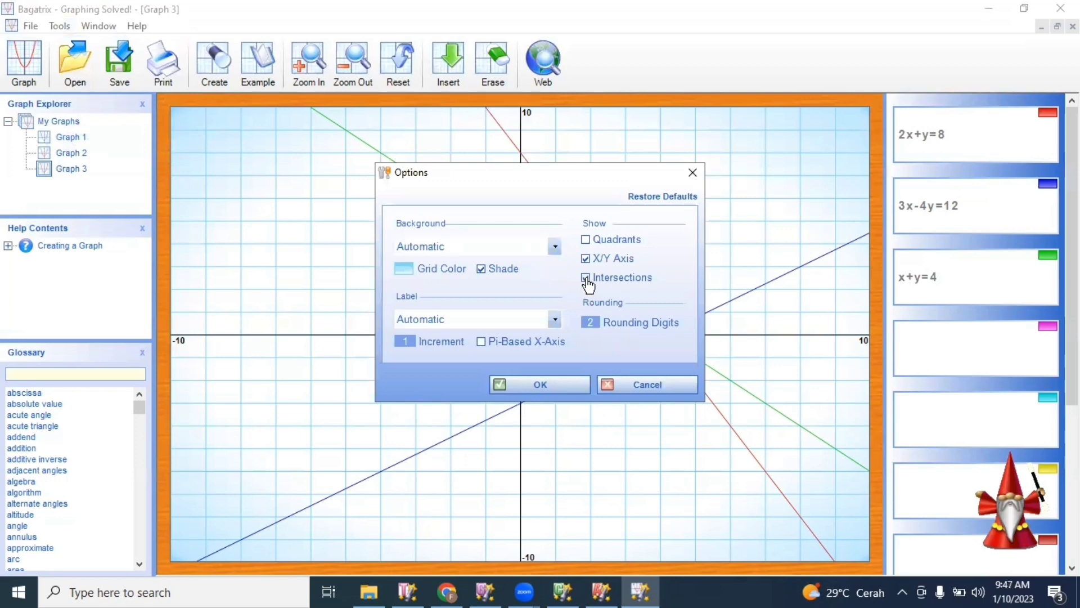
{"action": "left_click", "coordinate": [558, 385]}
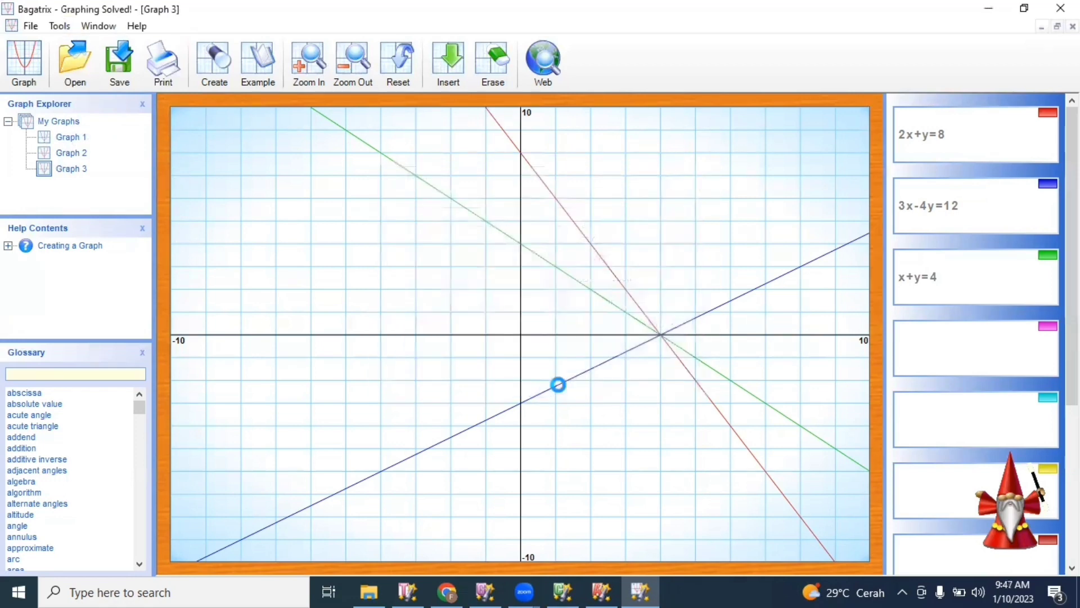